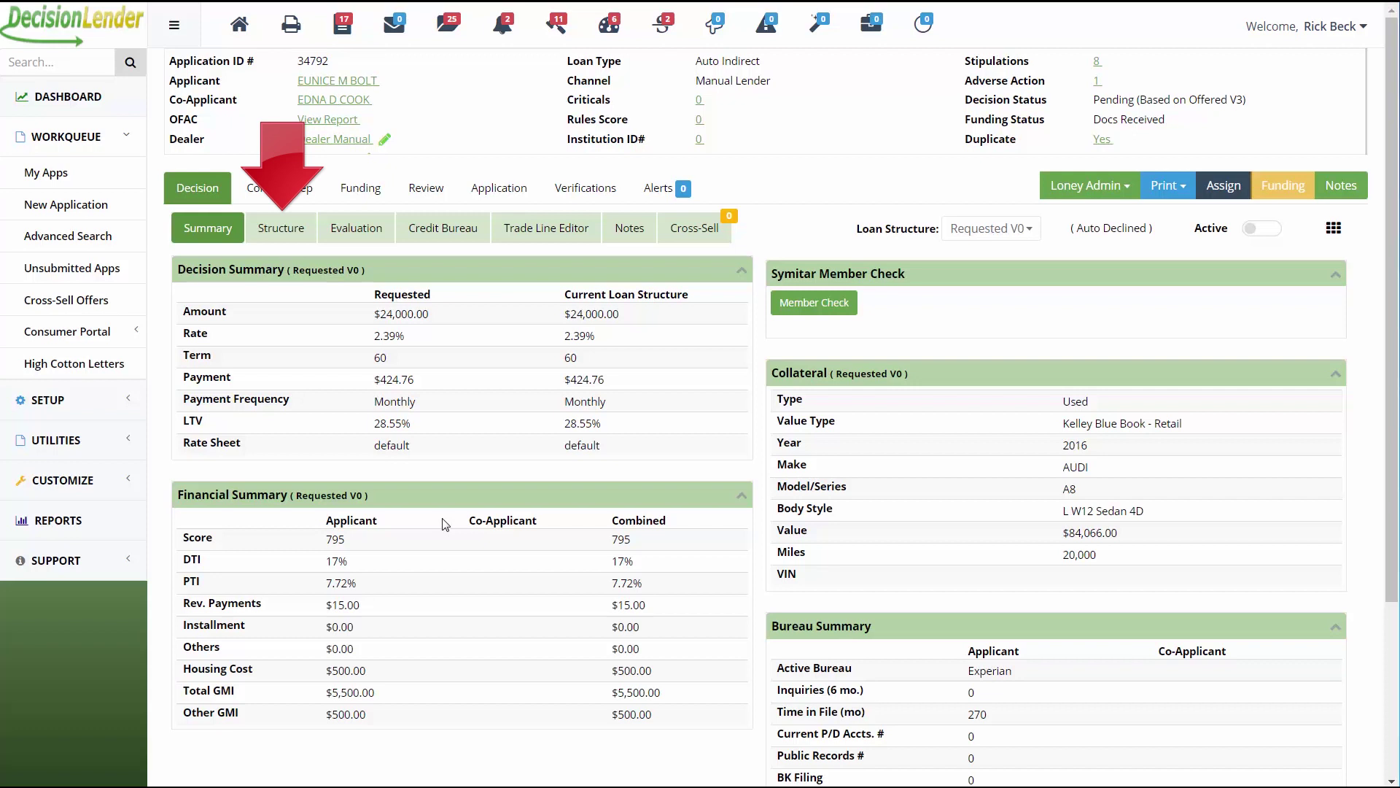
click(265, 238)
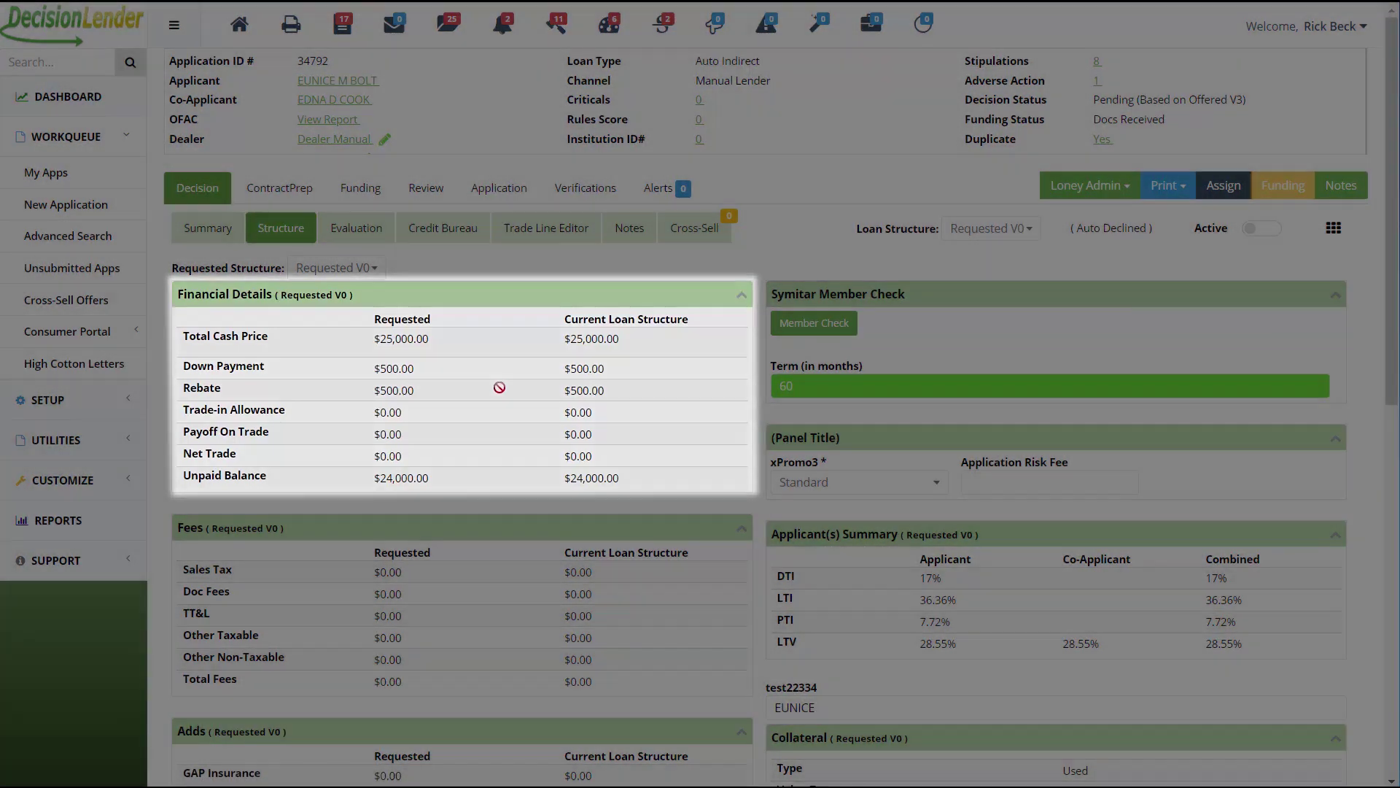
scroll(481, 379, down, 3)
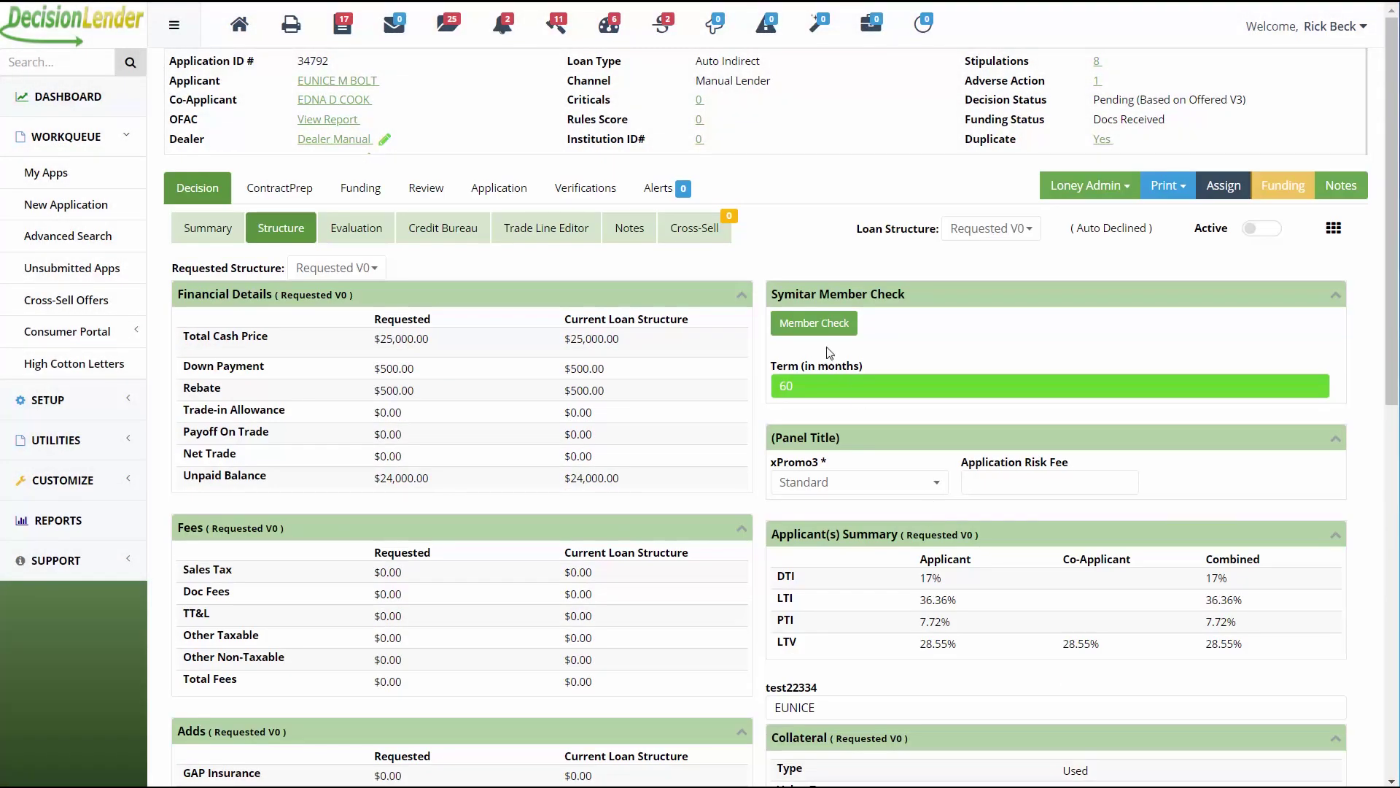
click(741, 299)
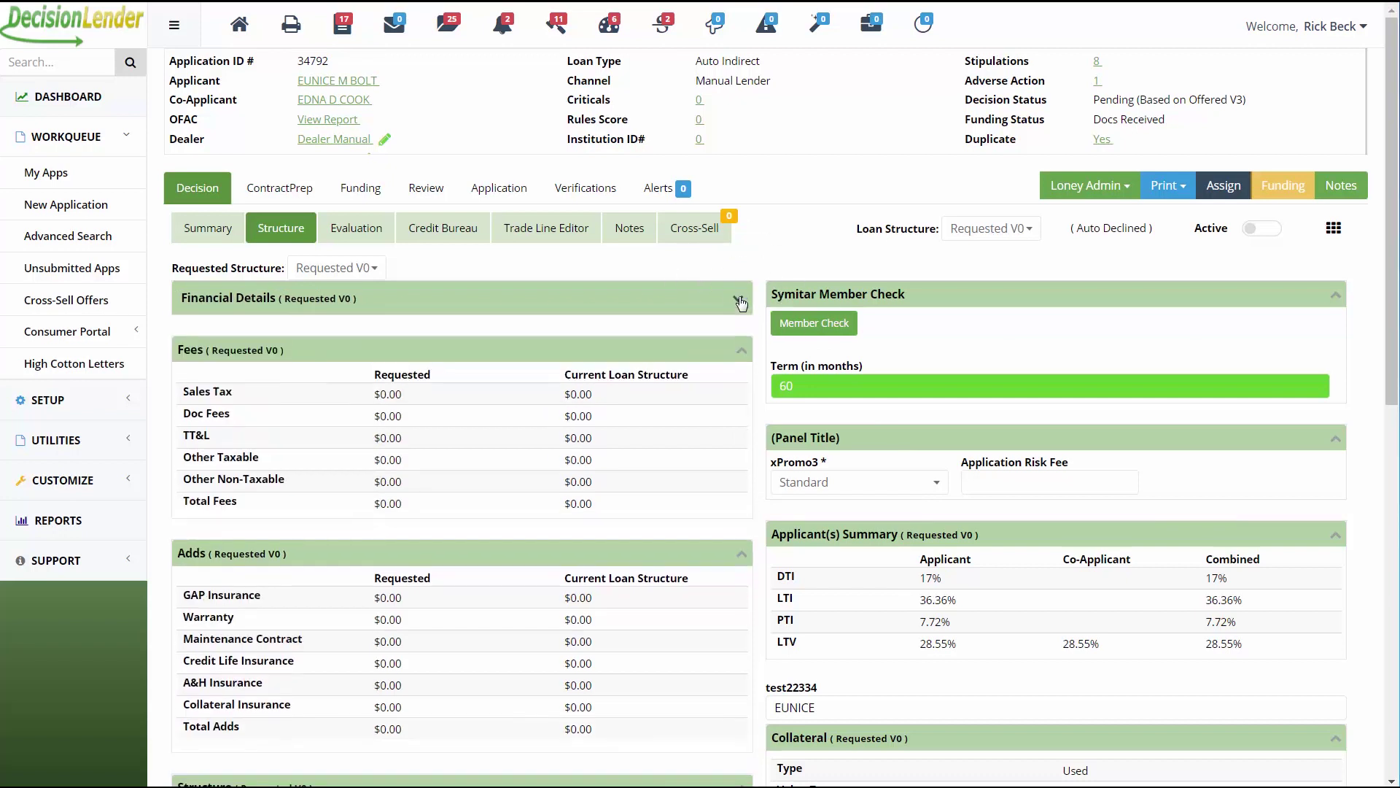
click(743, 354)
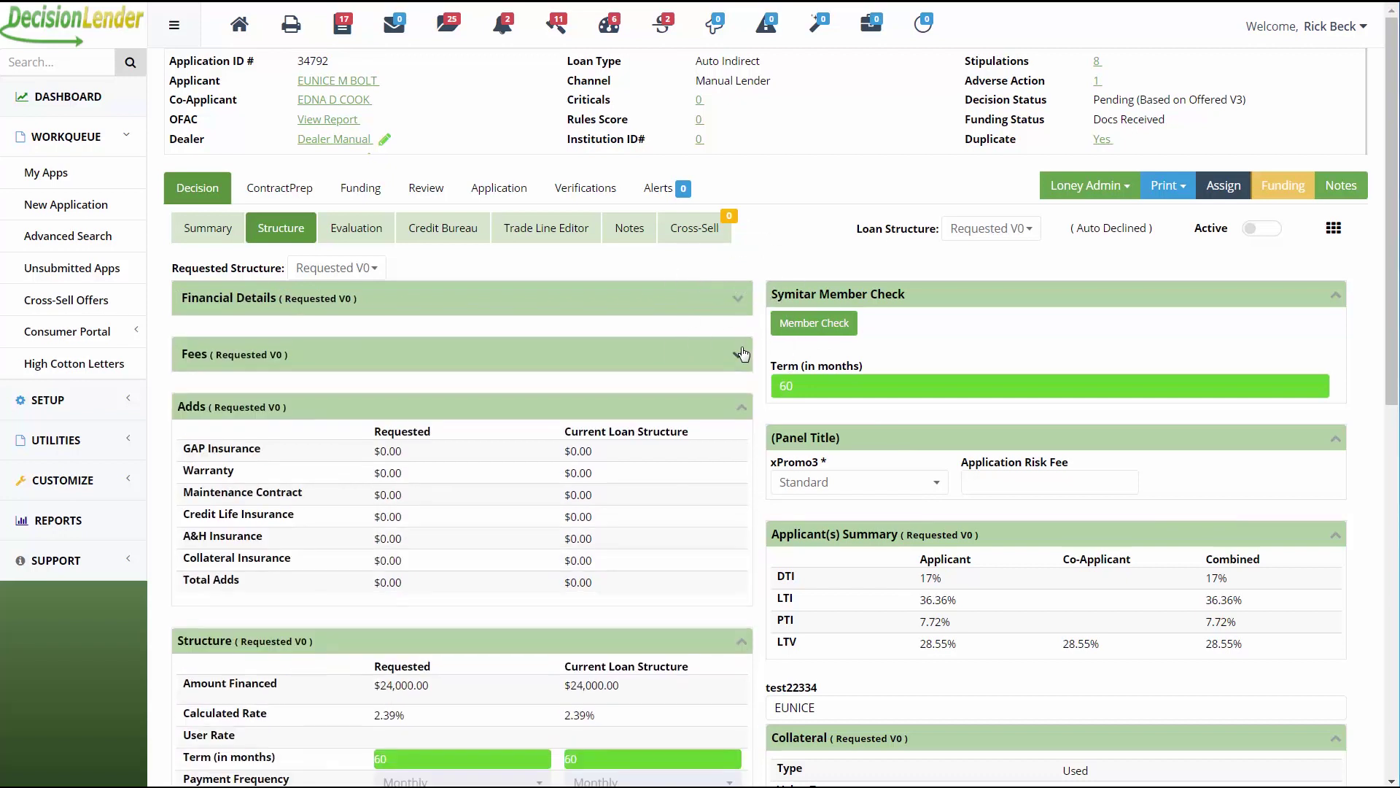
click(741, 357)
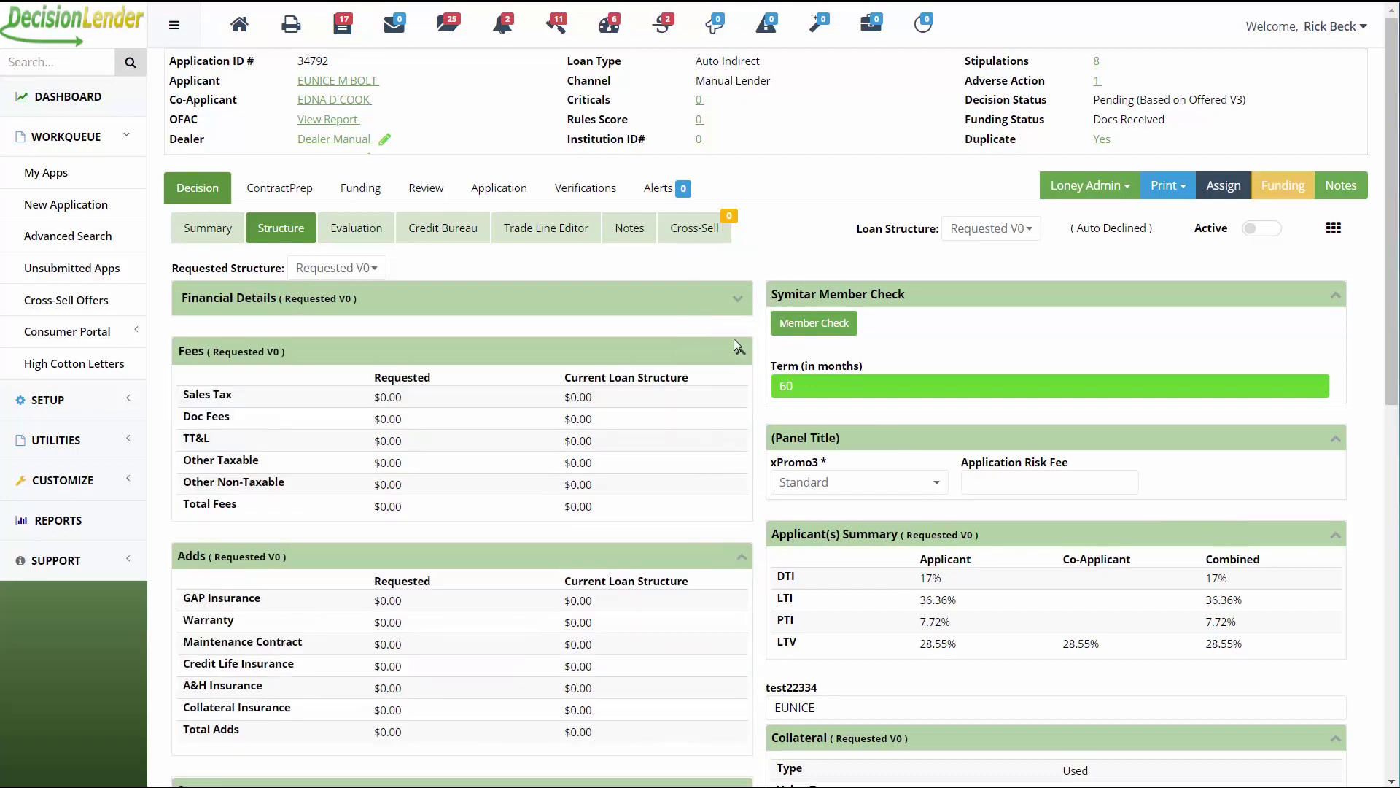
click(737, 299)
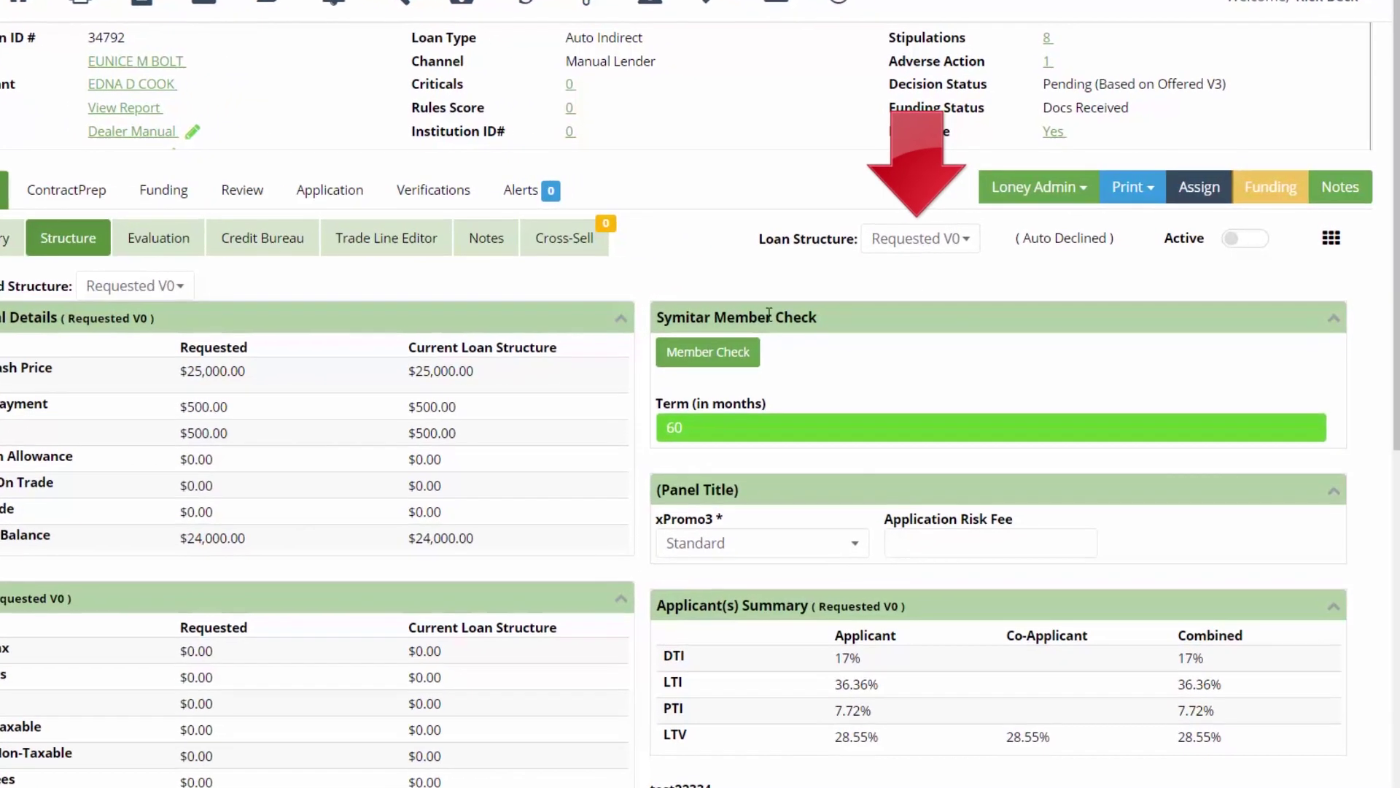
Switch to the Offered V1 loan structure and set yourself as the application's working user.
click(962, 248)
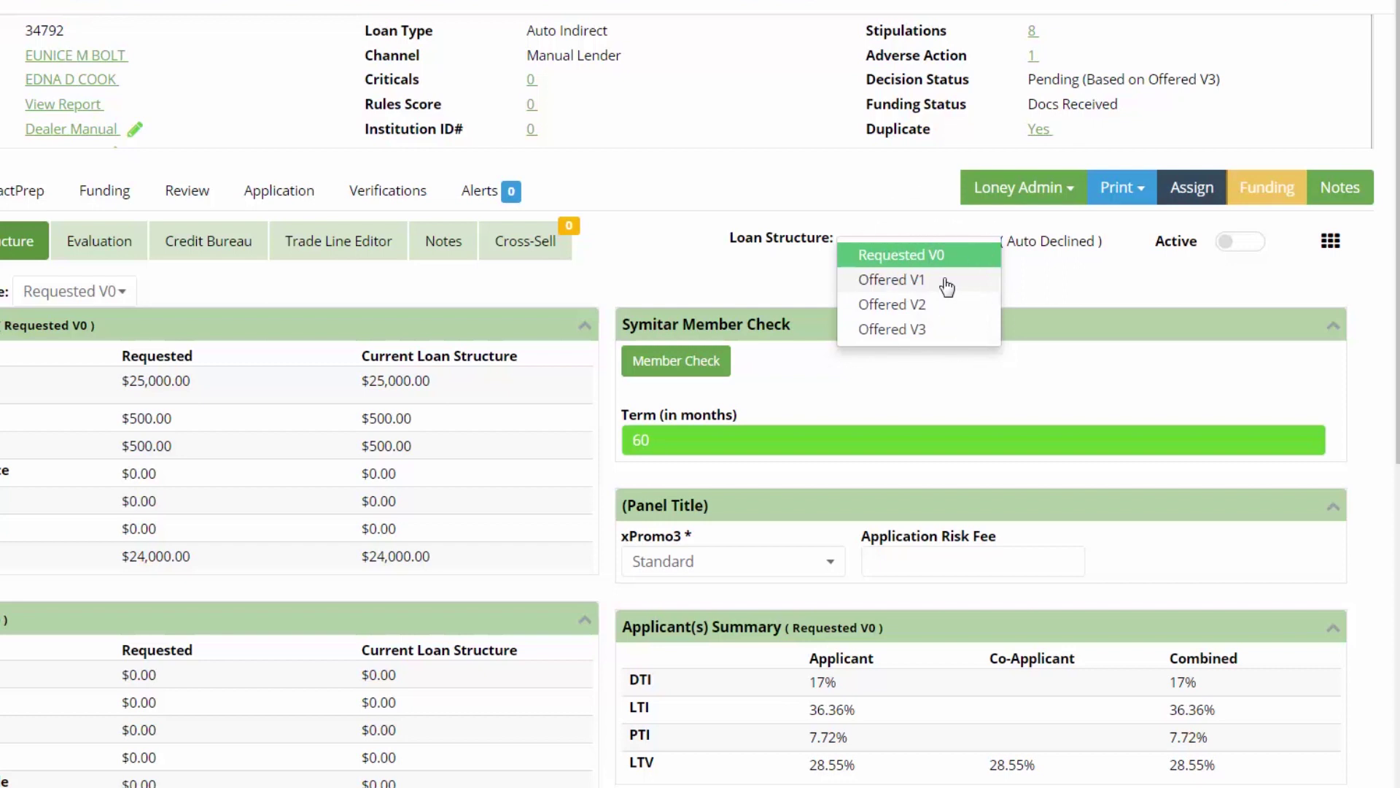
click(945, 281)
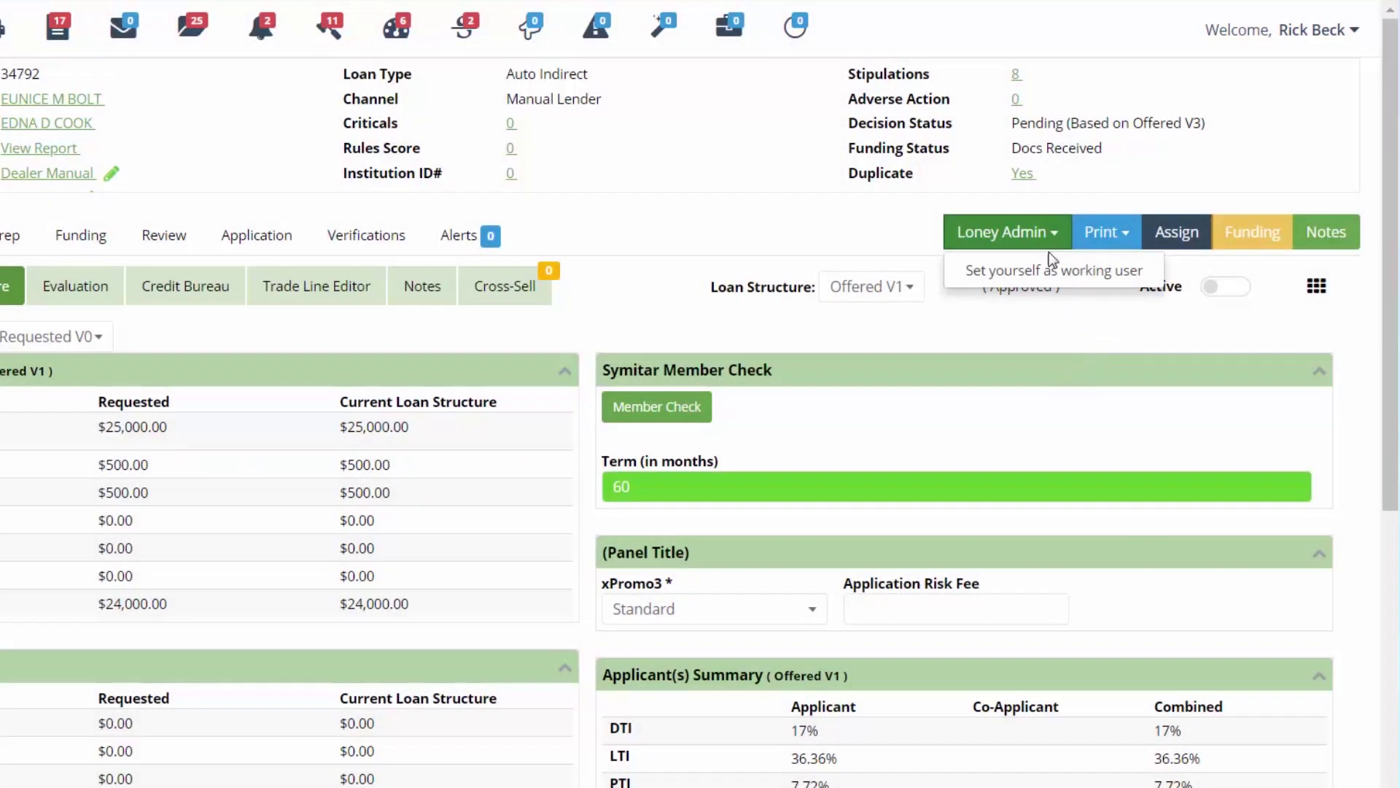
click(1072, 271)
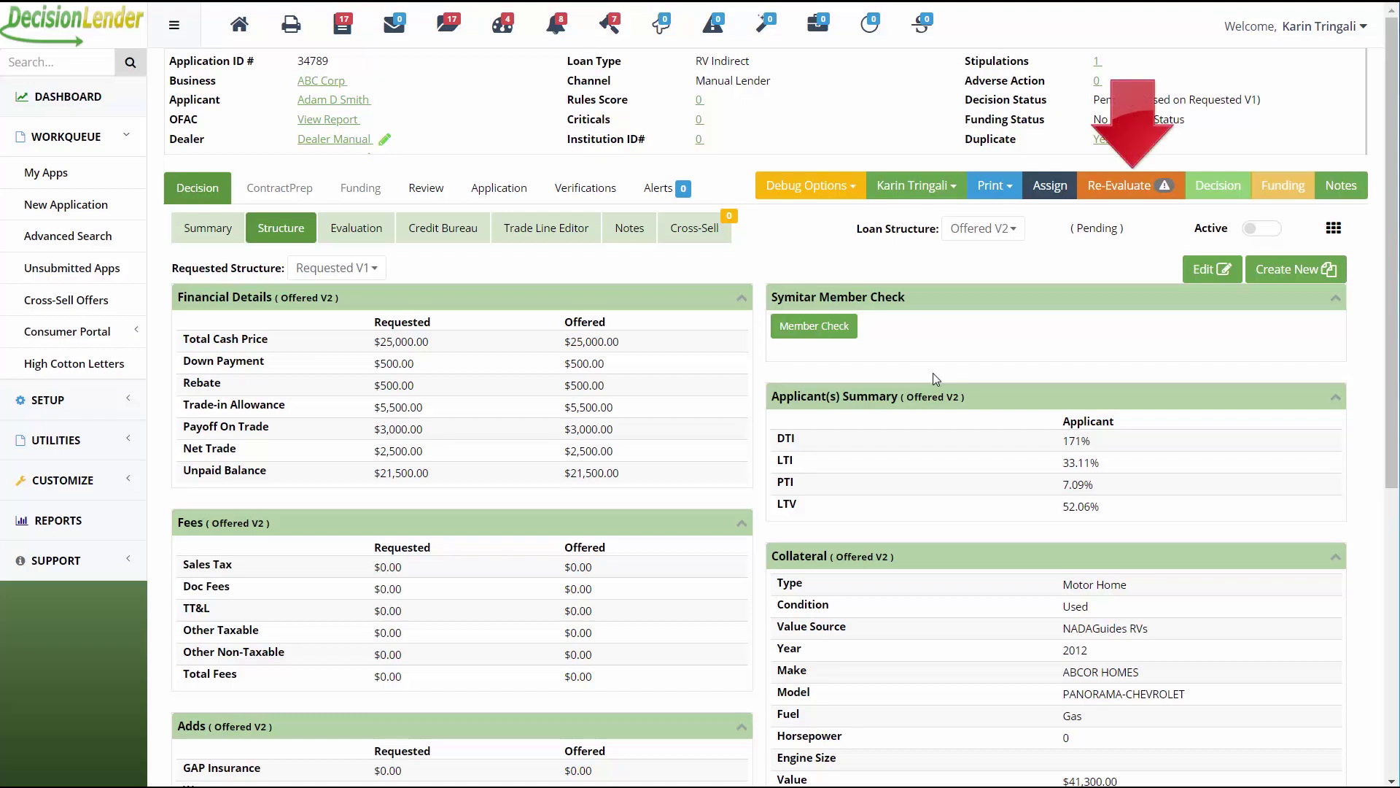
click(1106, 192)
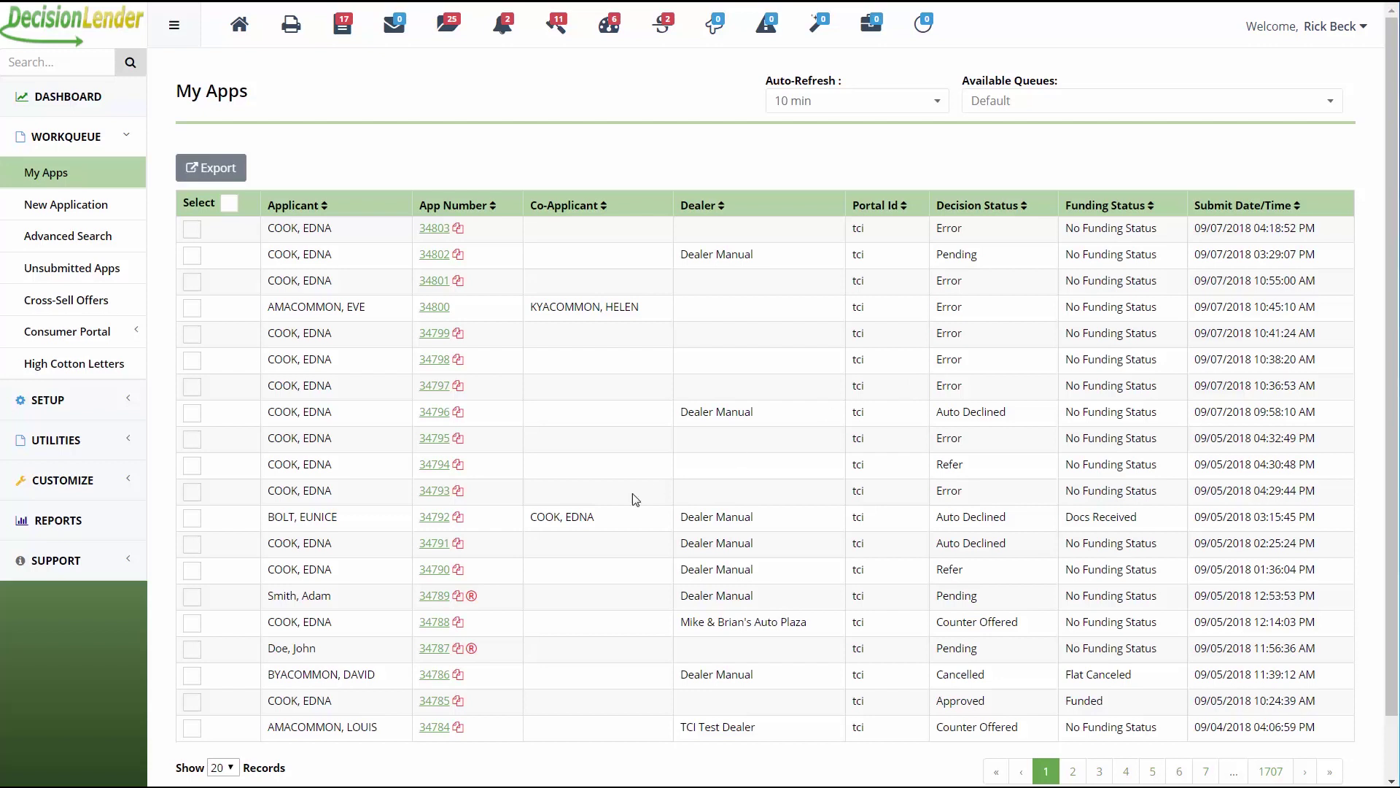
click(445, 518)
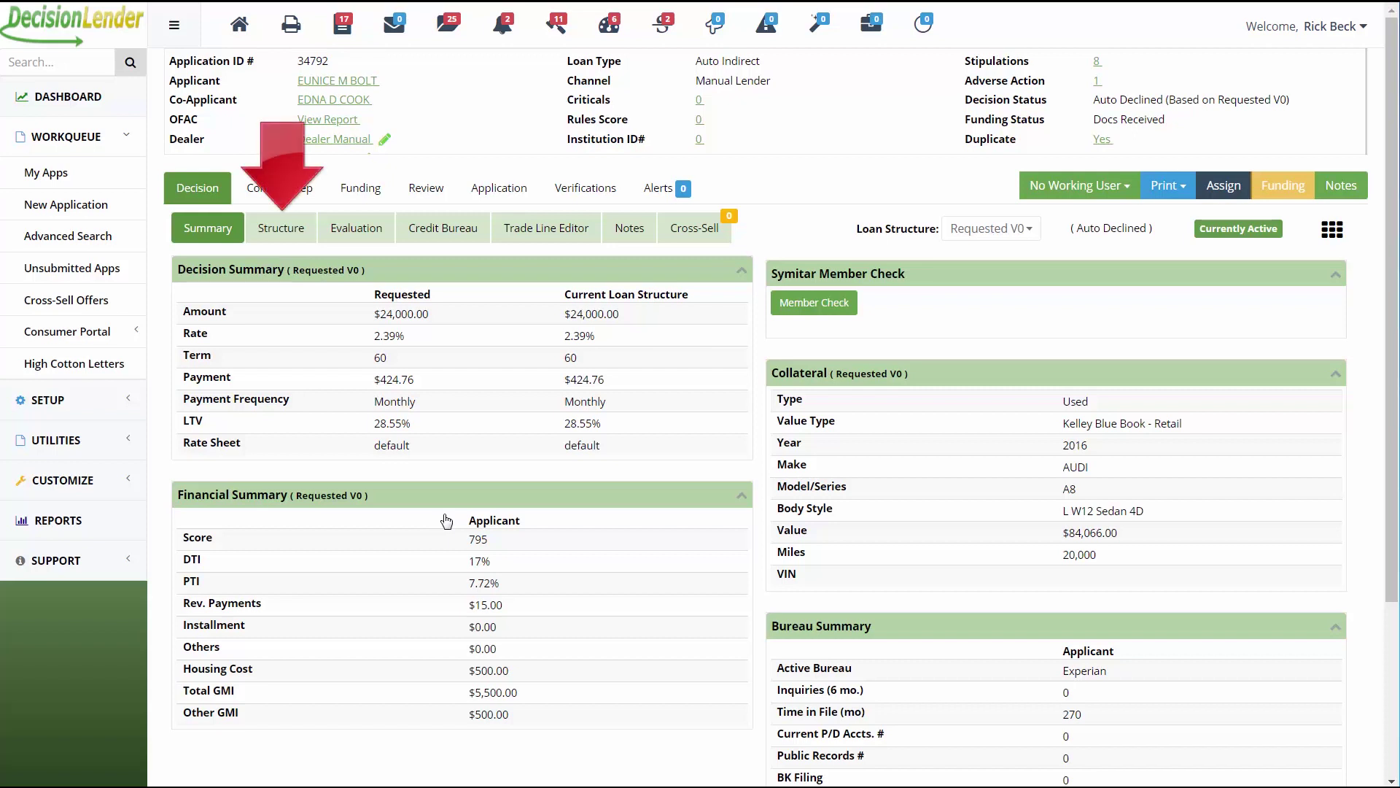
click(291, 233)
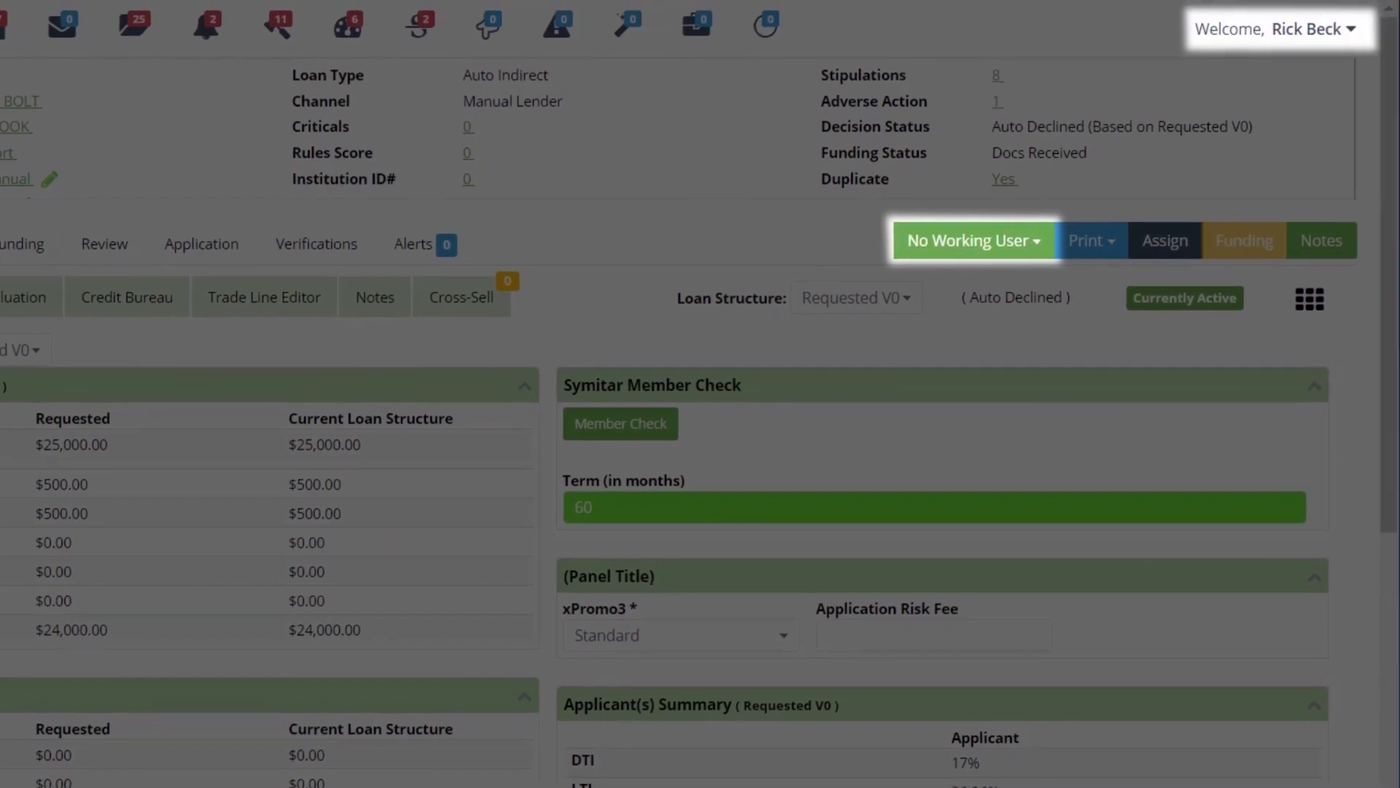
click(1021, 247)
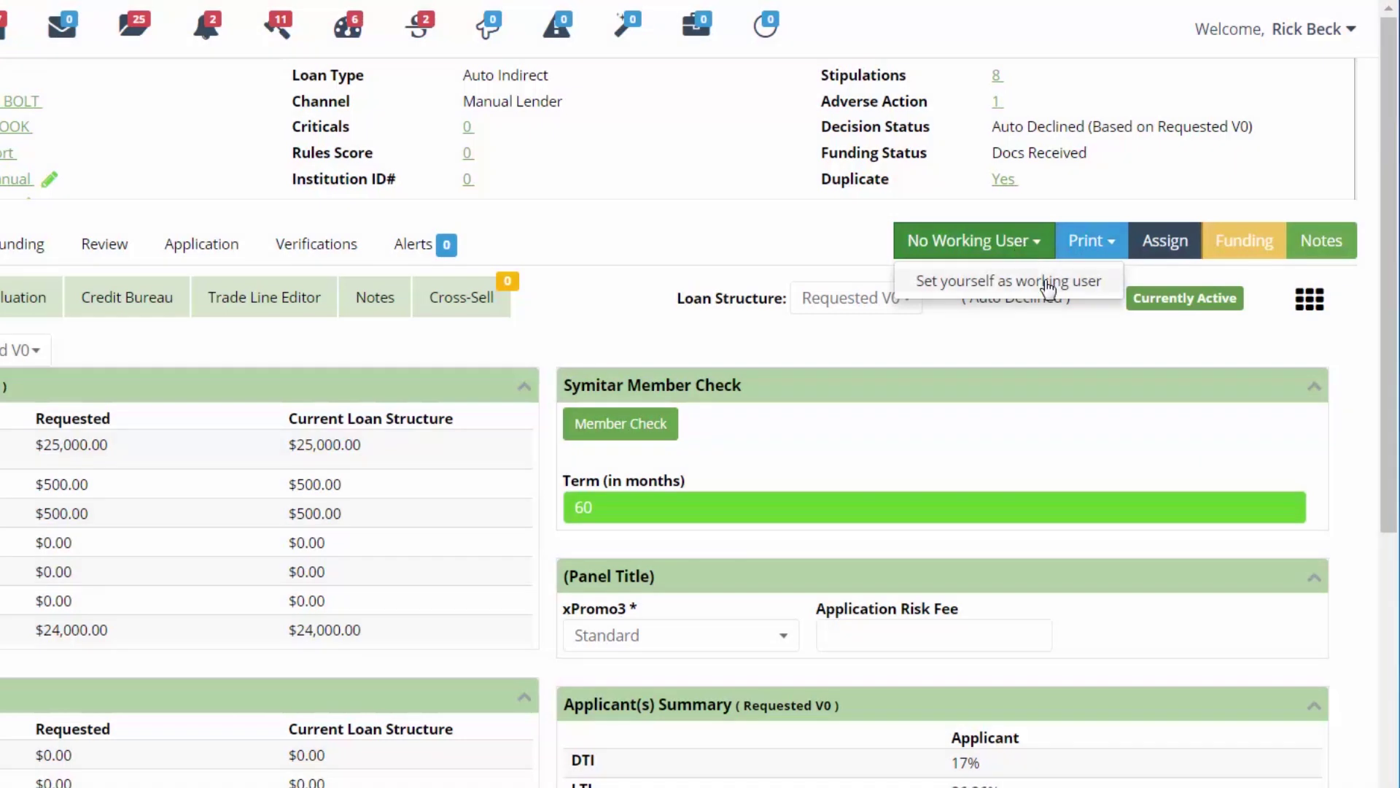
click(1048, 286)
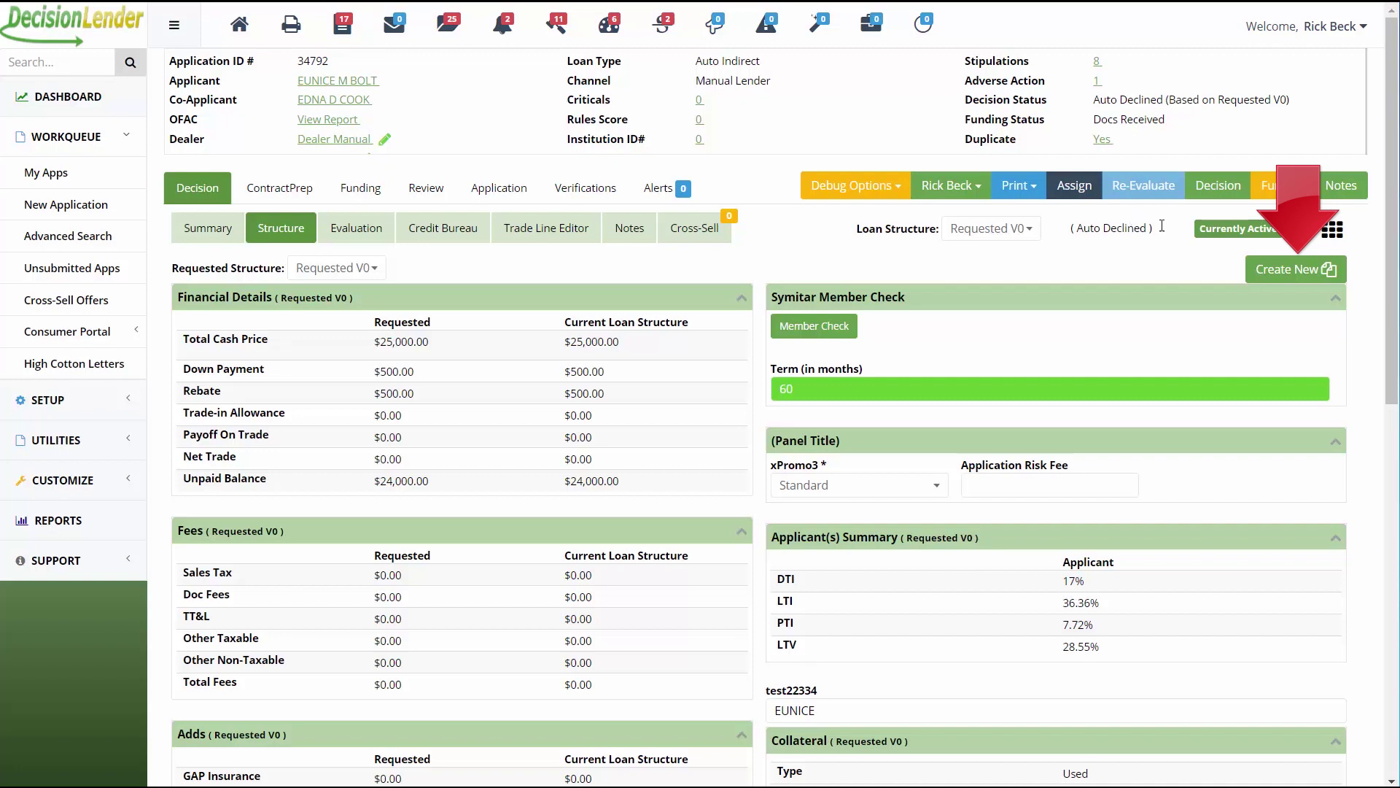
Create a new Offered V4 loan structure with the down payment changed to $600.00.
click(1264, 280)
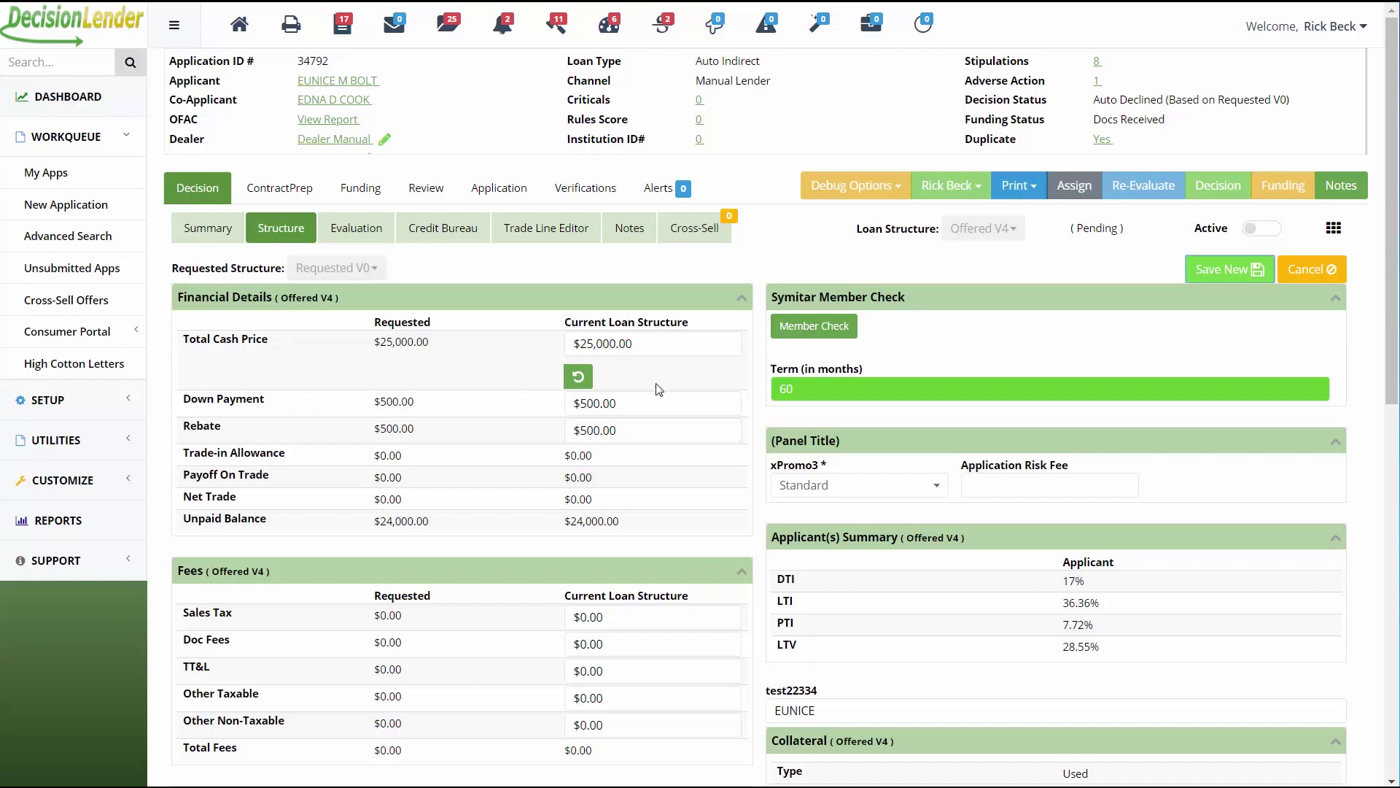
click(620, 410)
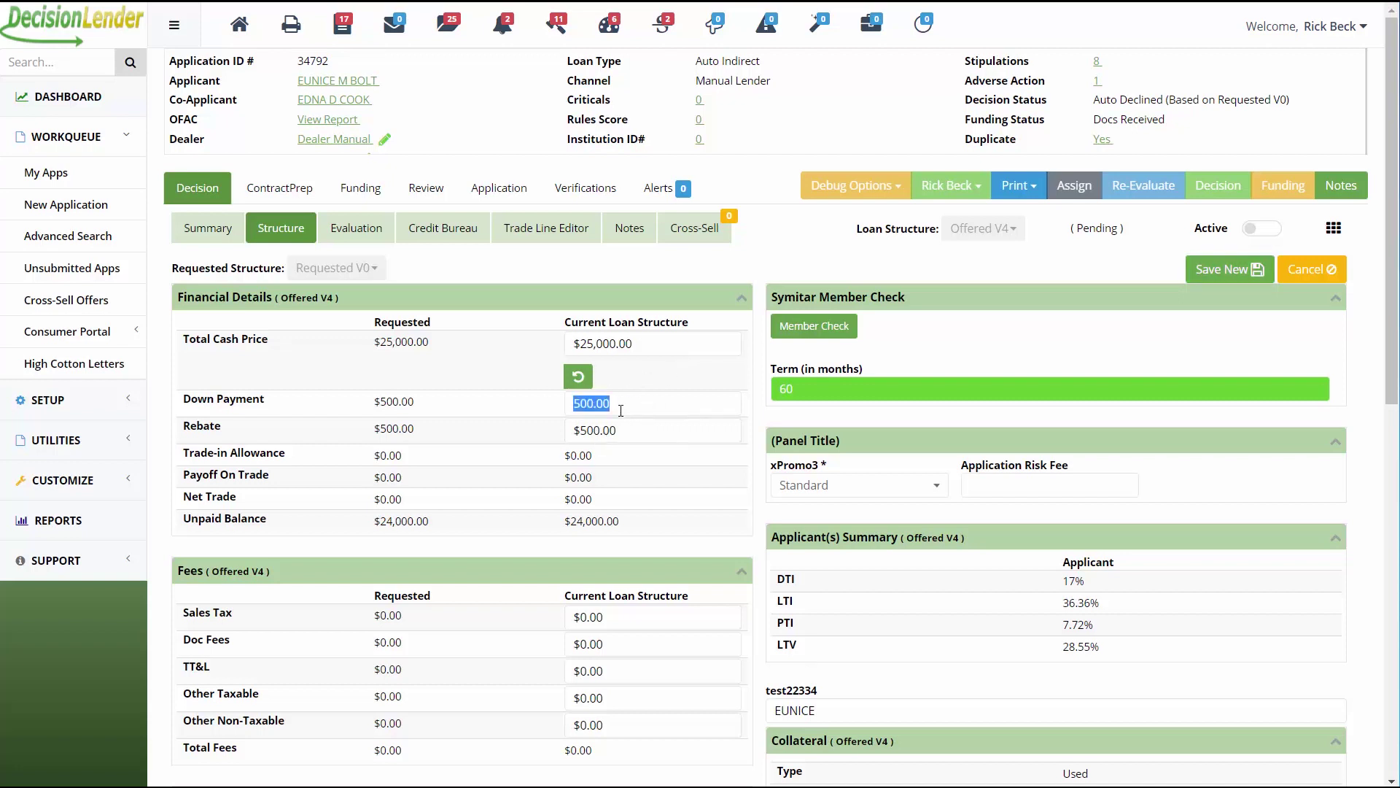
text(60)
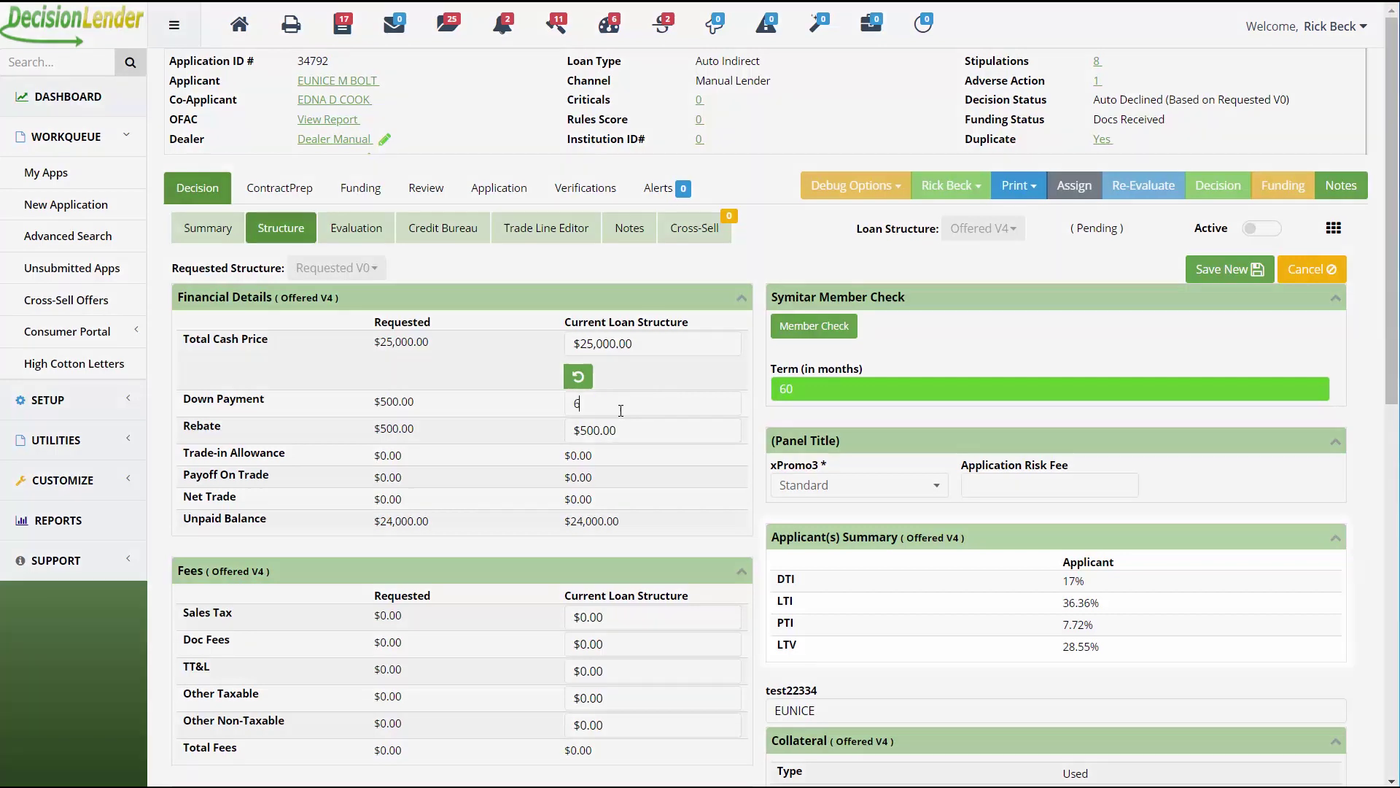
text(0)
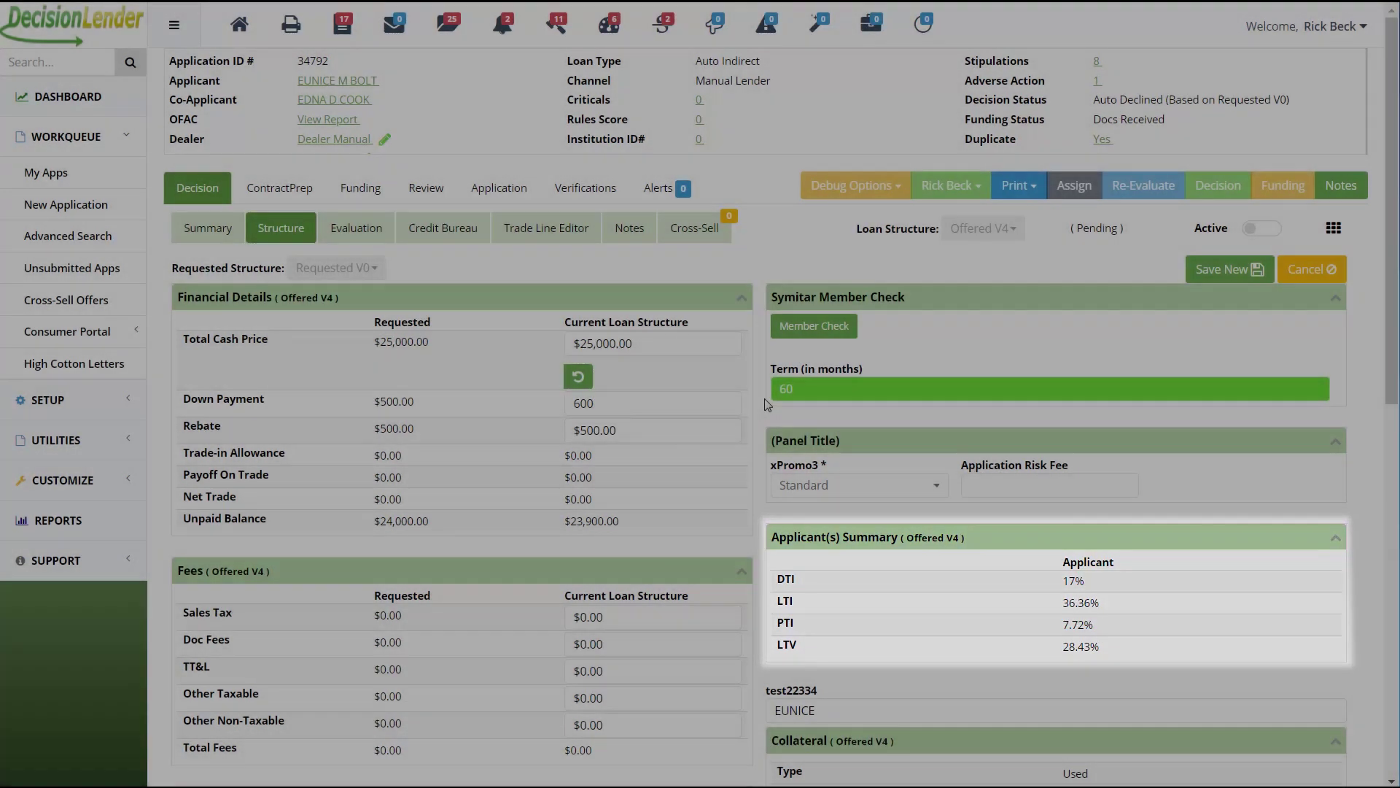
click(768, 404)
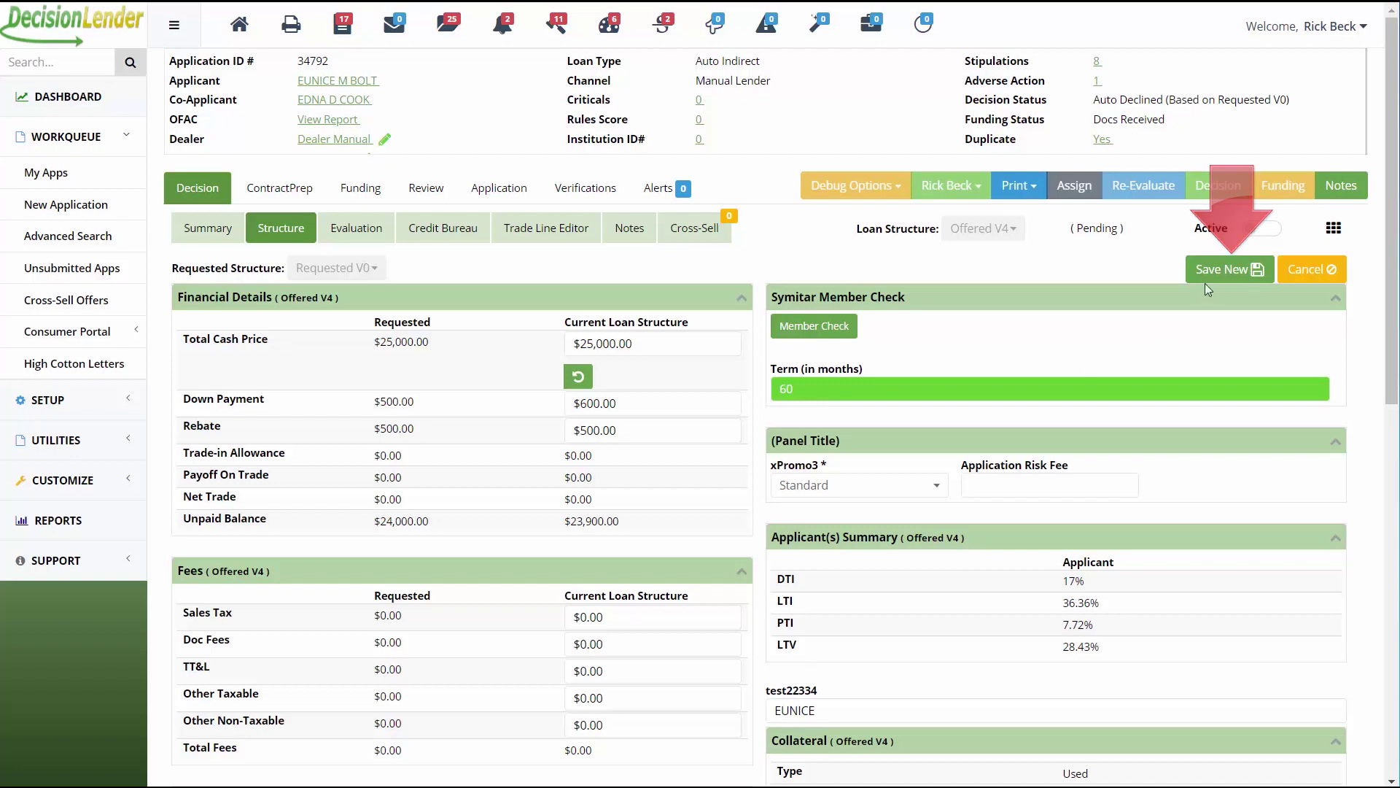
click(1222, 272)
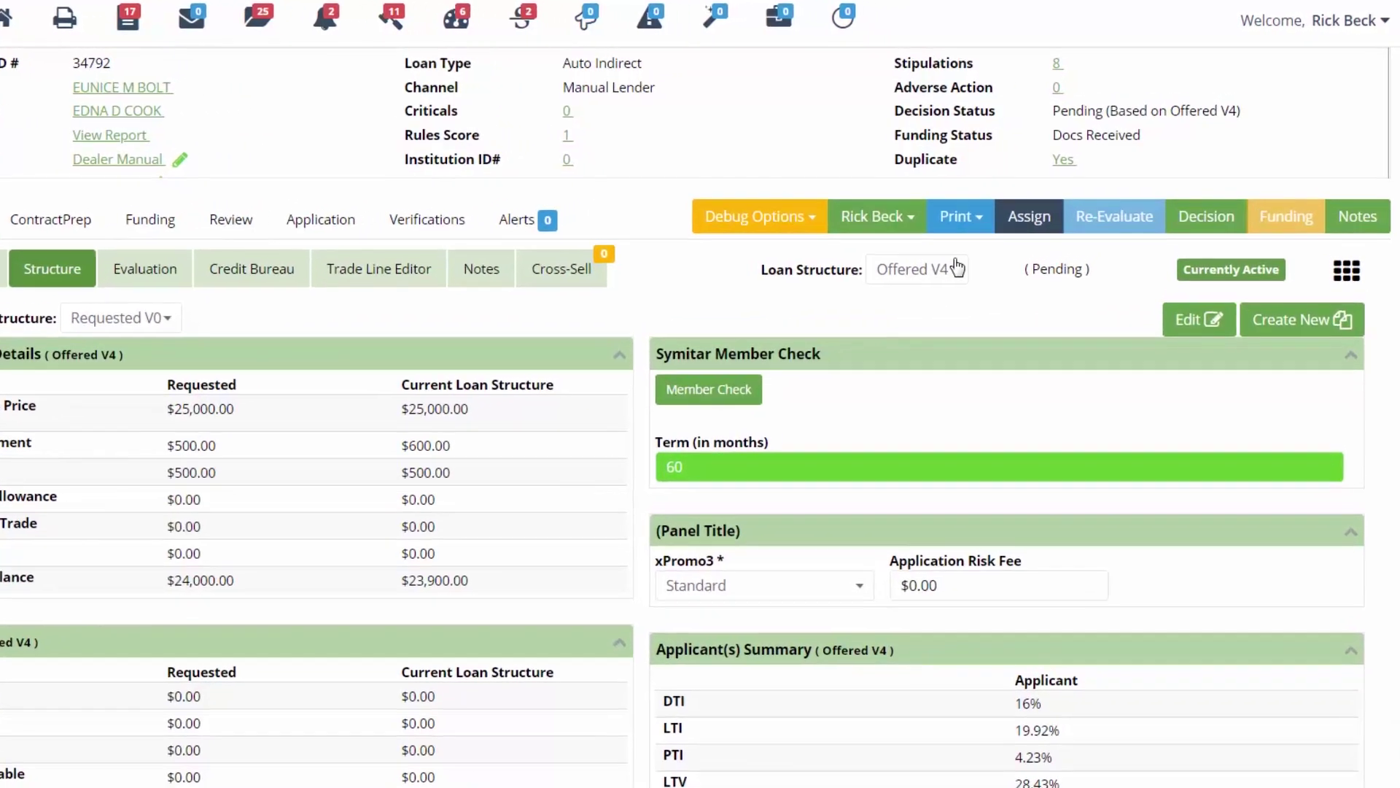
Select Offered V4 and edit its down payment to $700.00.
click(951, 271)
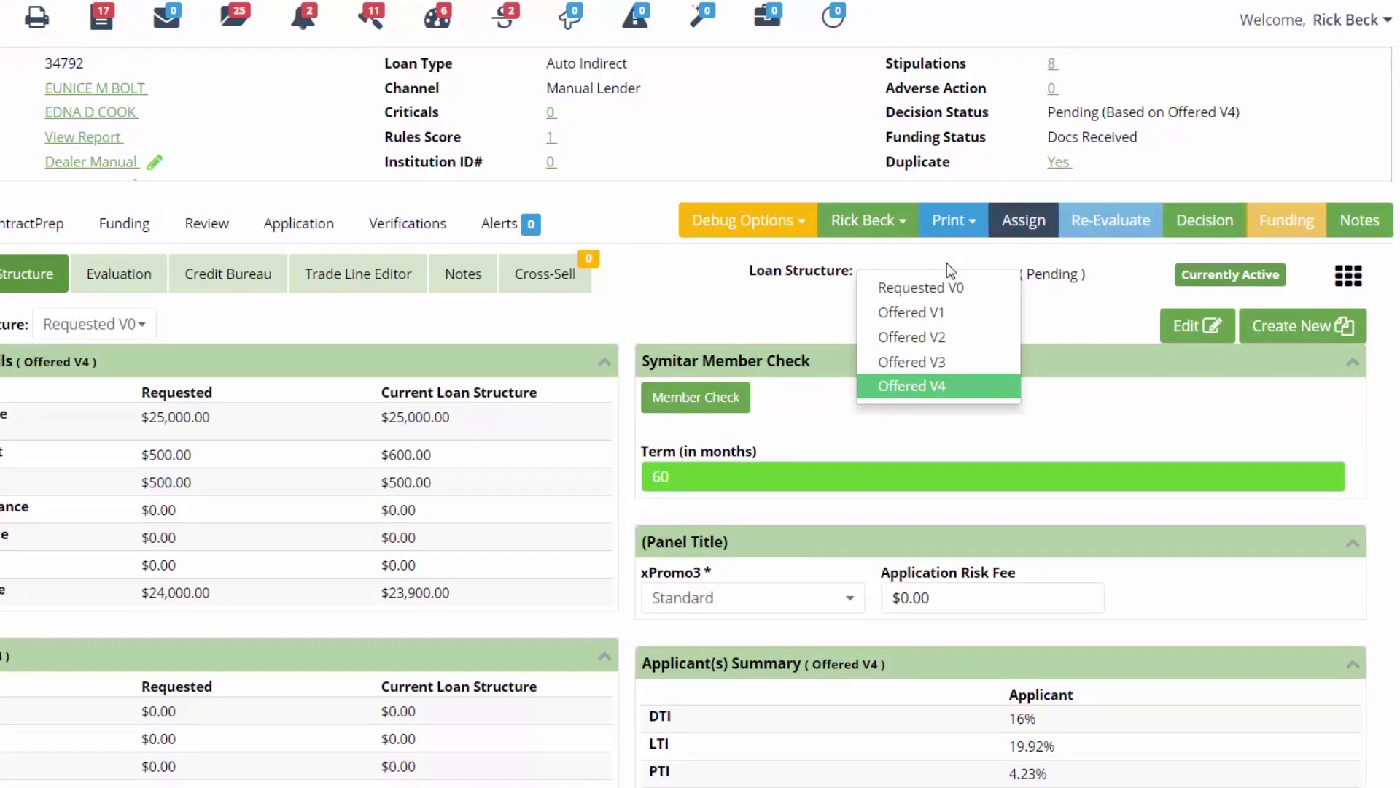
click(767, 330)
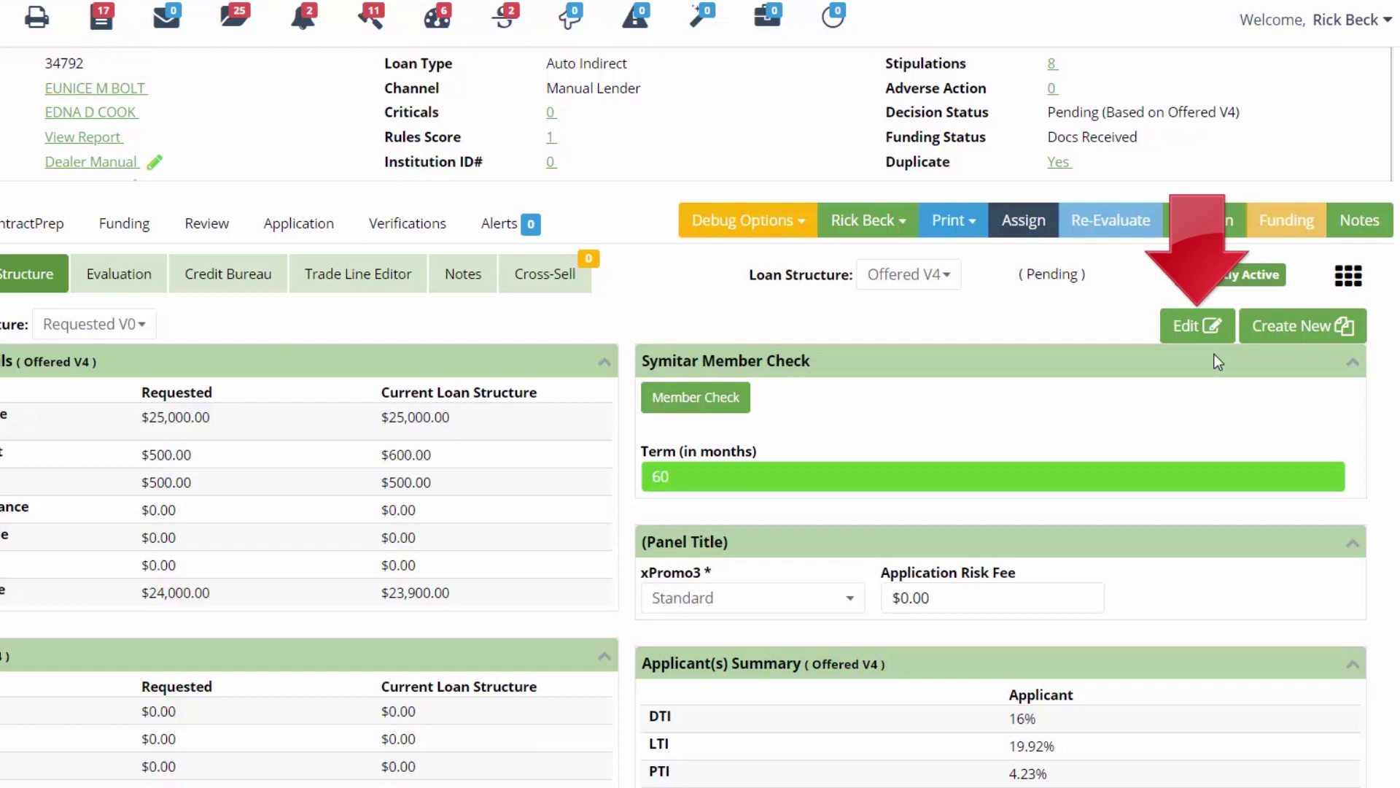
click(1215, 328)
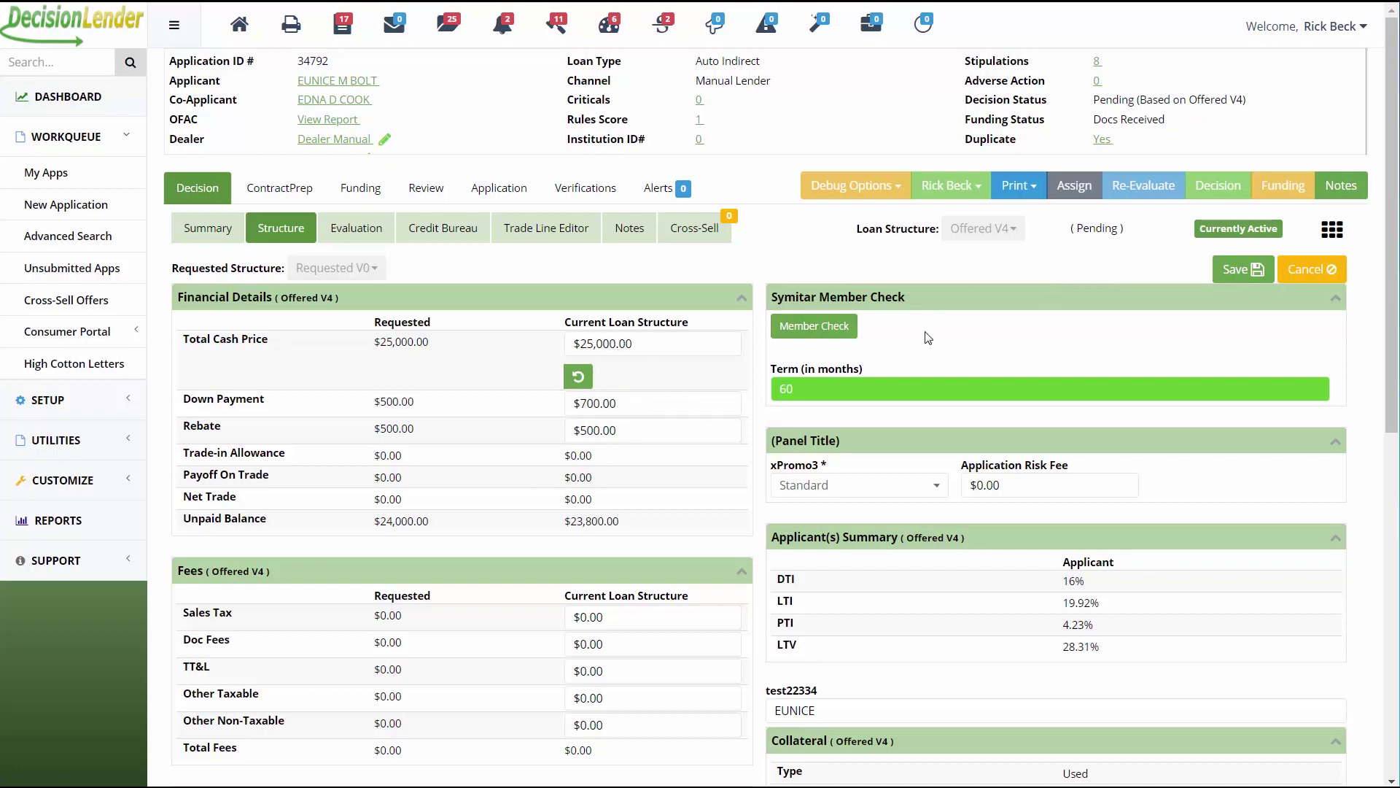
Save Offered V4 with the $700.00 down payment and re-evaluate the decision.
click(1243, 269)
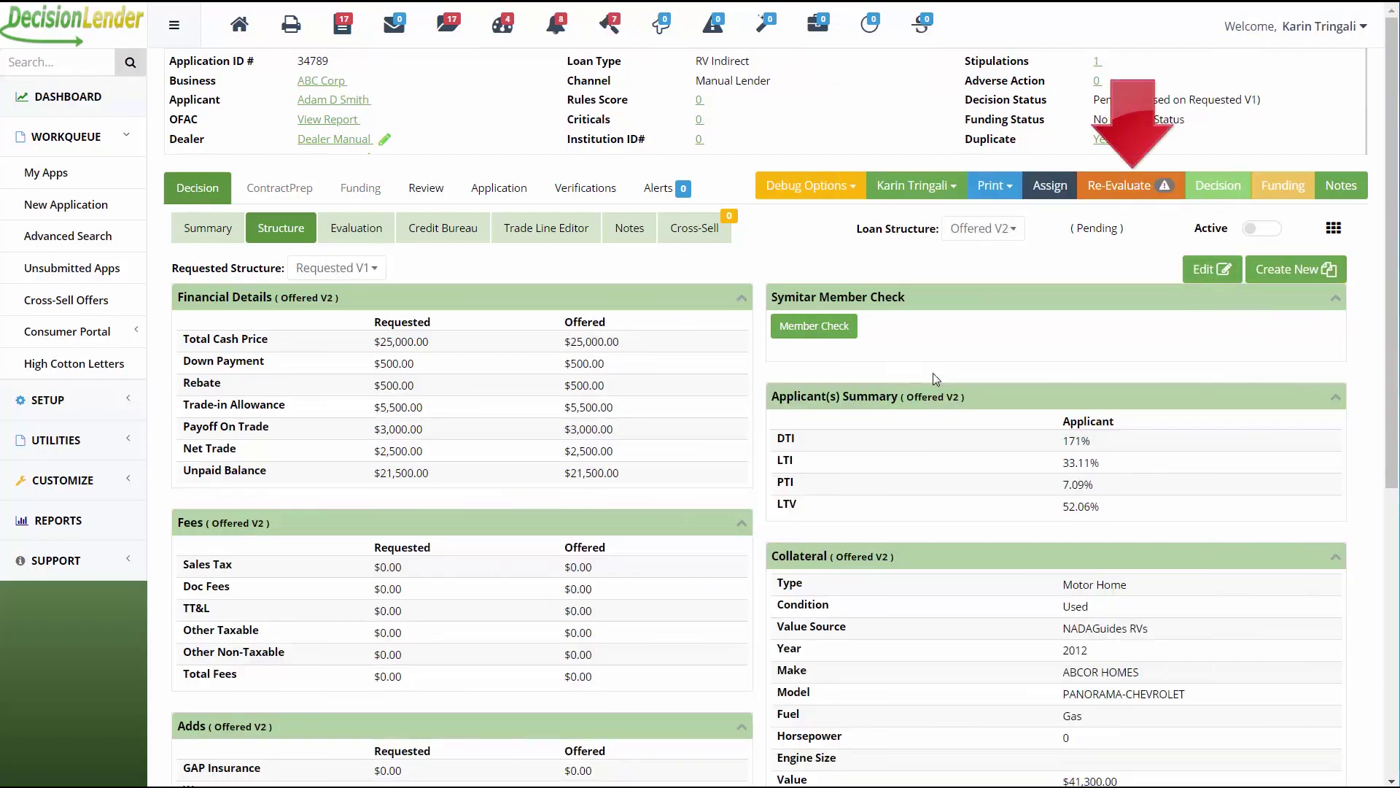
click(1107, 191)
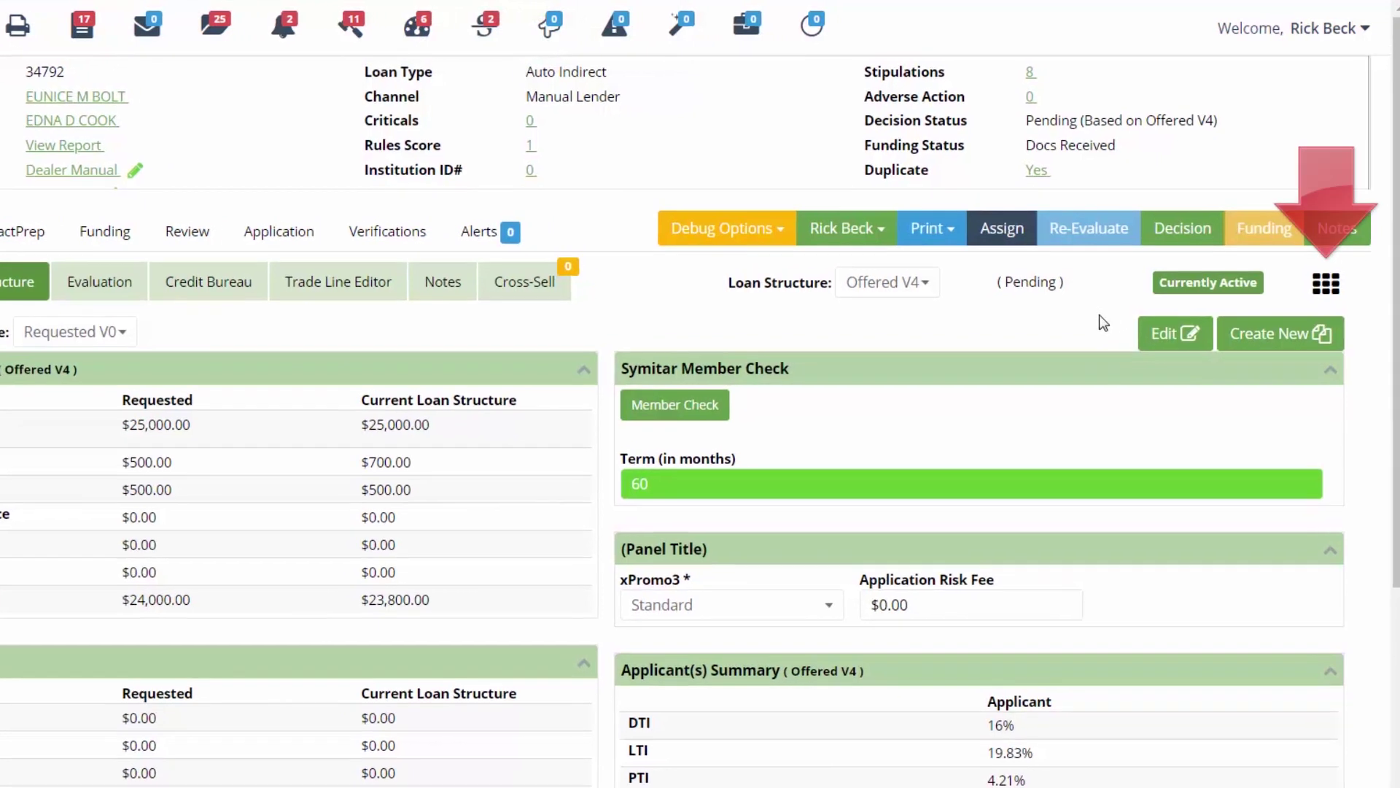
Make Requested V0 the active loan structure from the Loan Structures overview.
click(1325, 289)
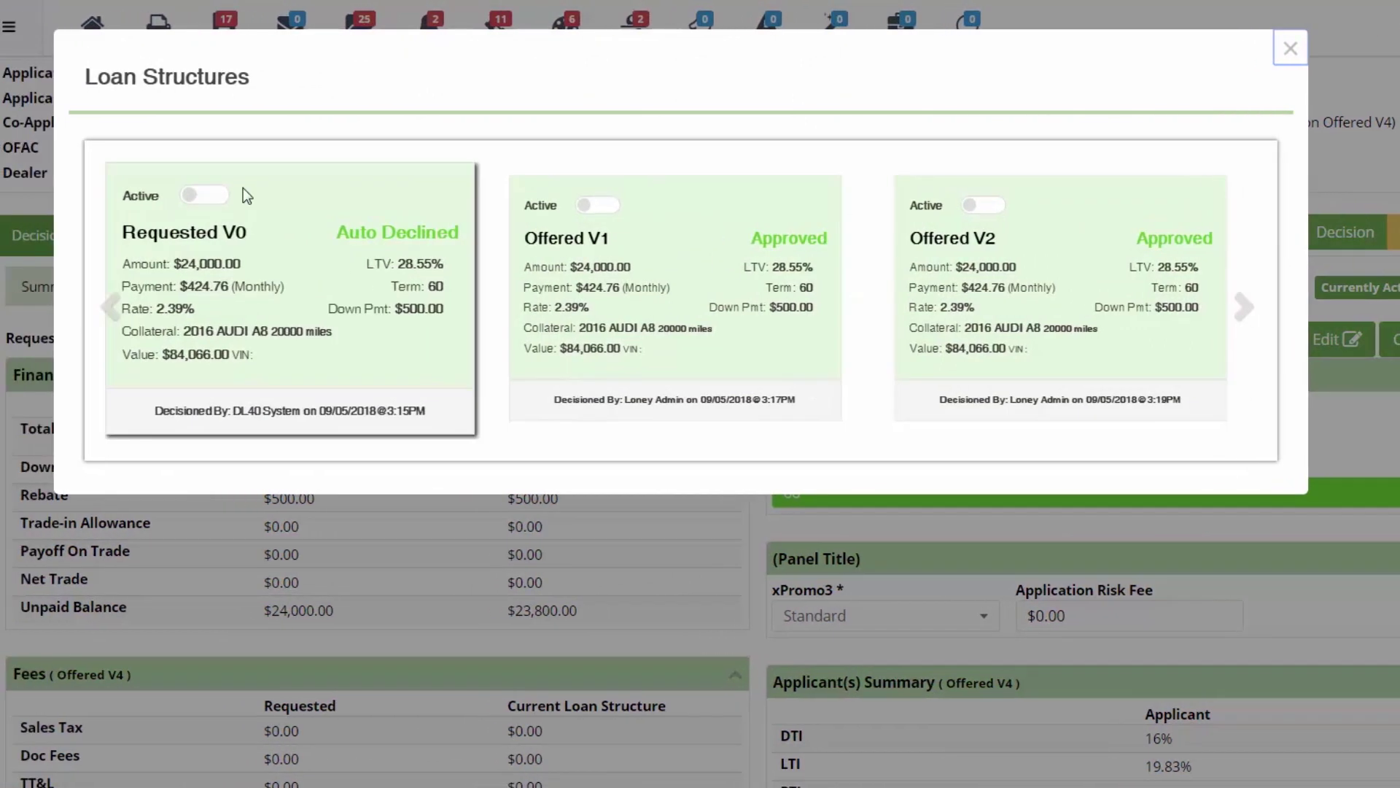
click(204, 205)
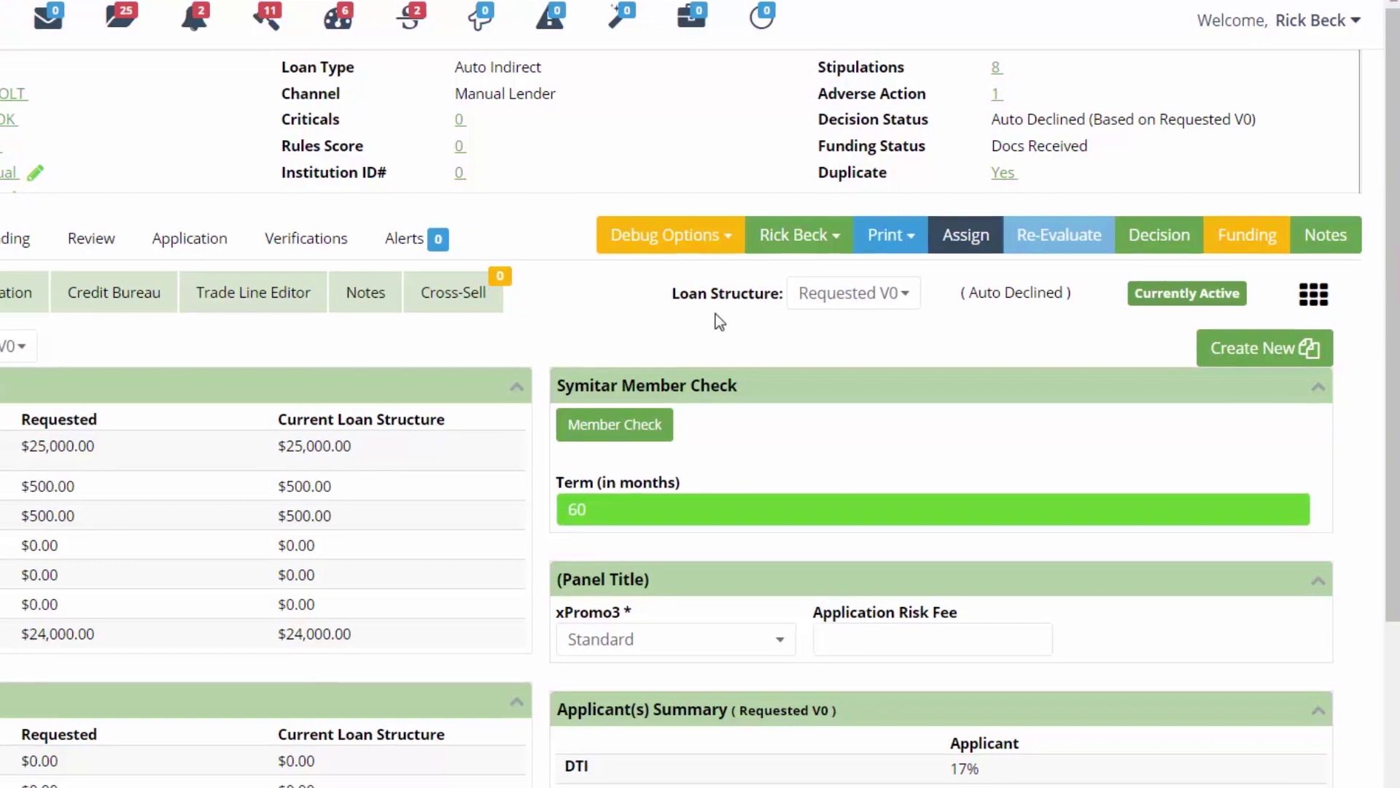
Select Offered V4 and make it the active loan structure again.
click(835, 307)
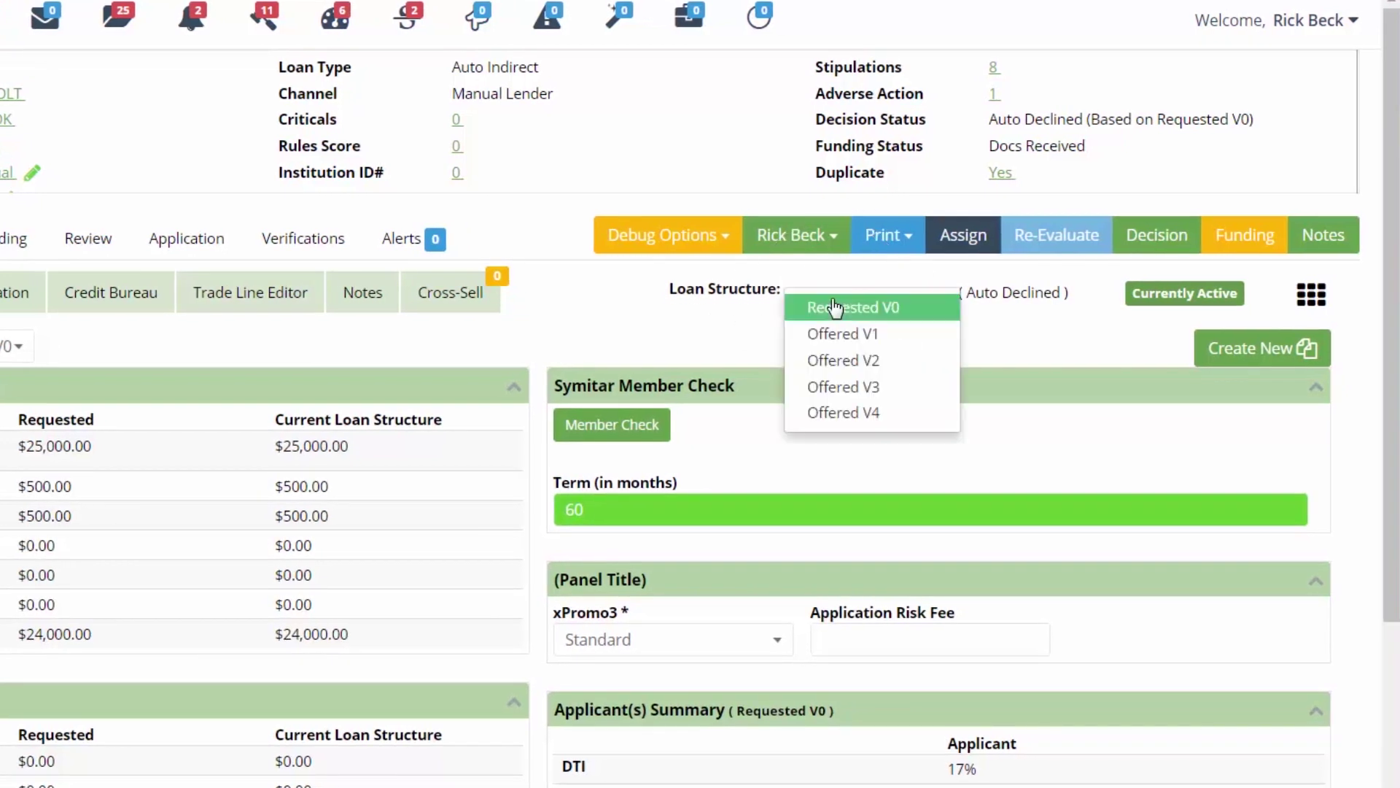
click(846, 413)
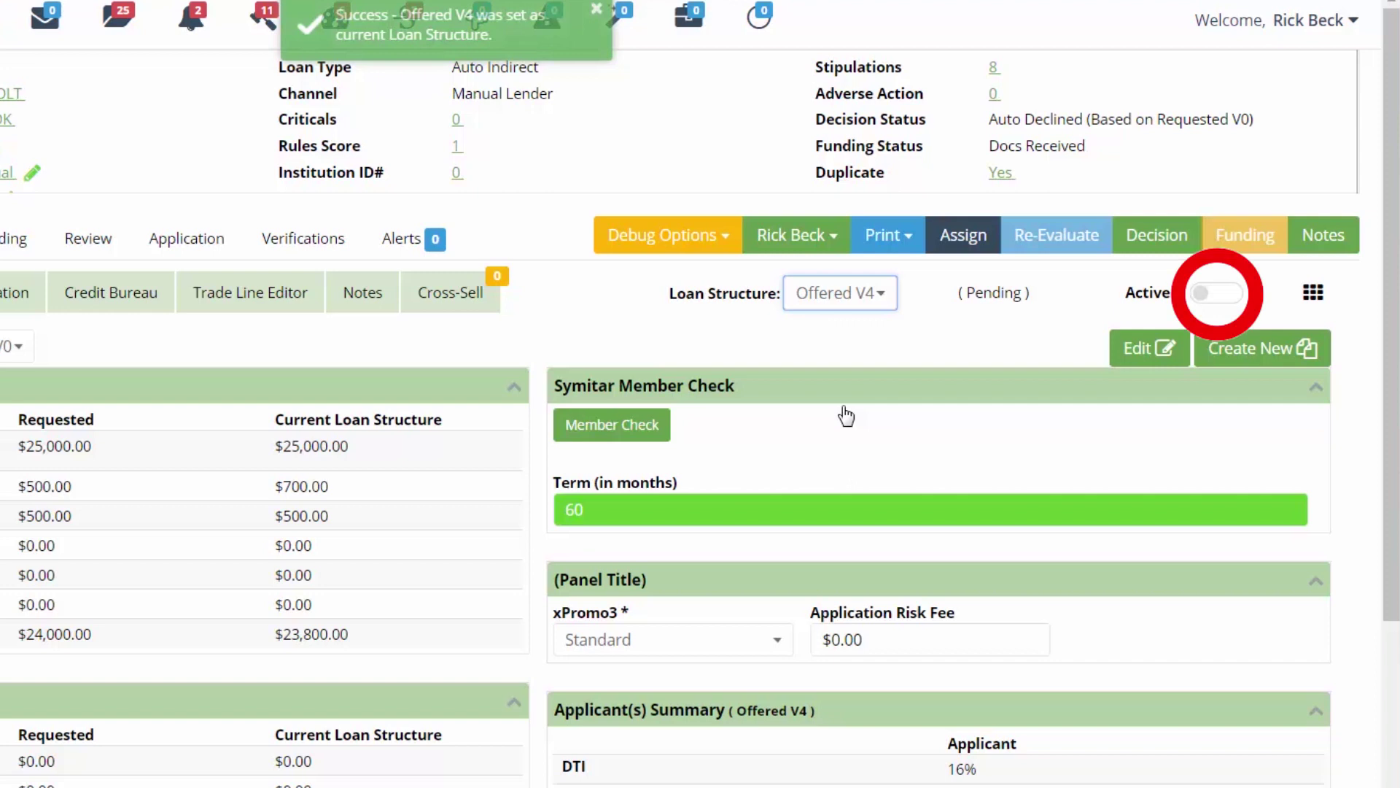
click(1205, 298)
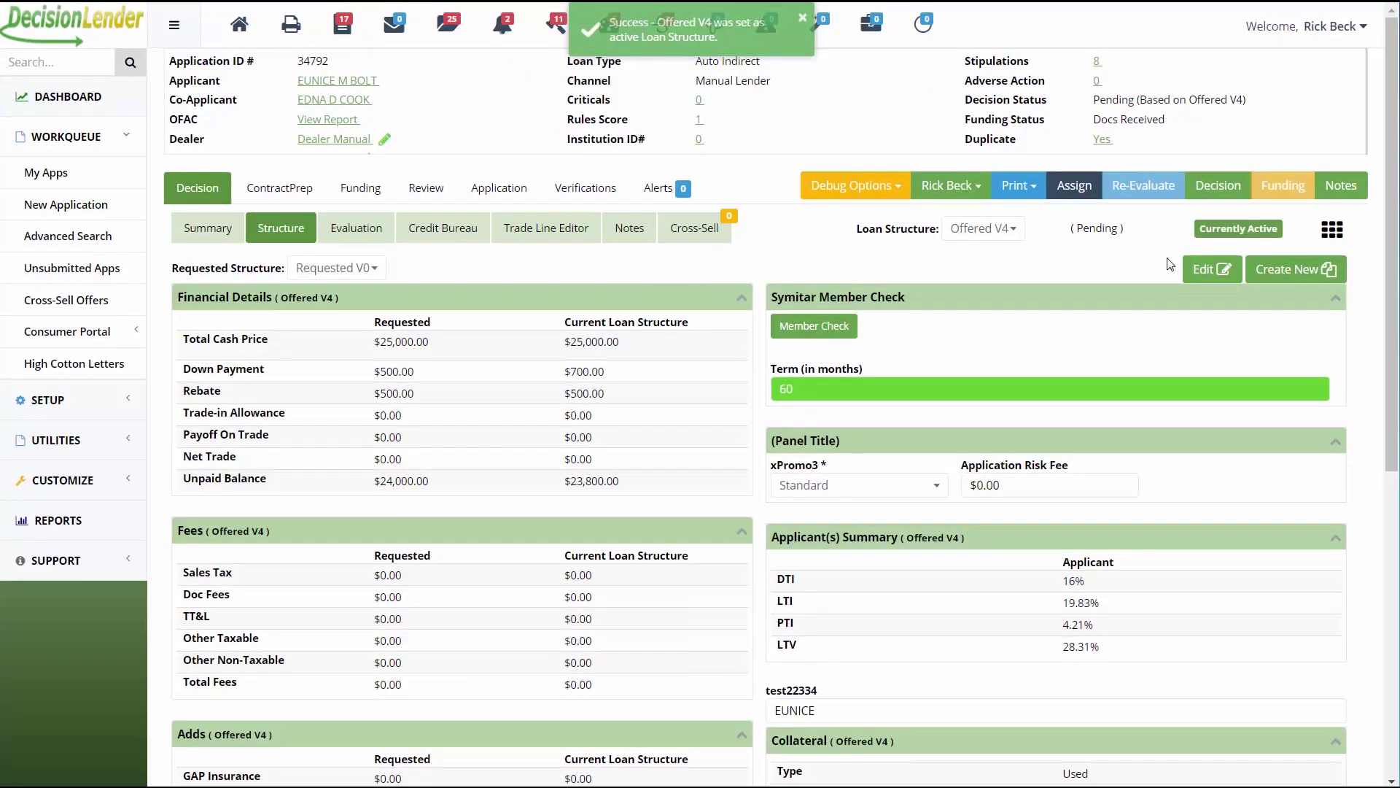
Set the Offered V4 structure's decision status to Approved and apply the update.
click(1240, 185)
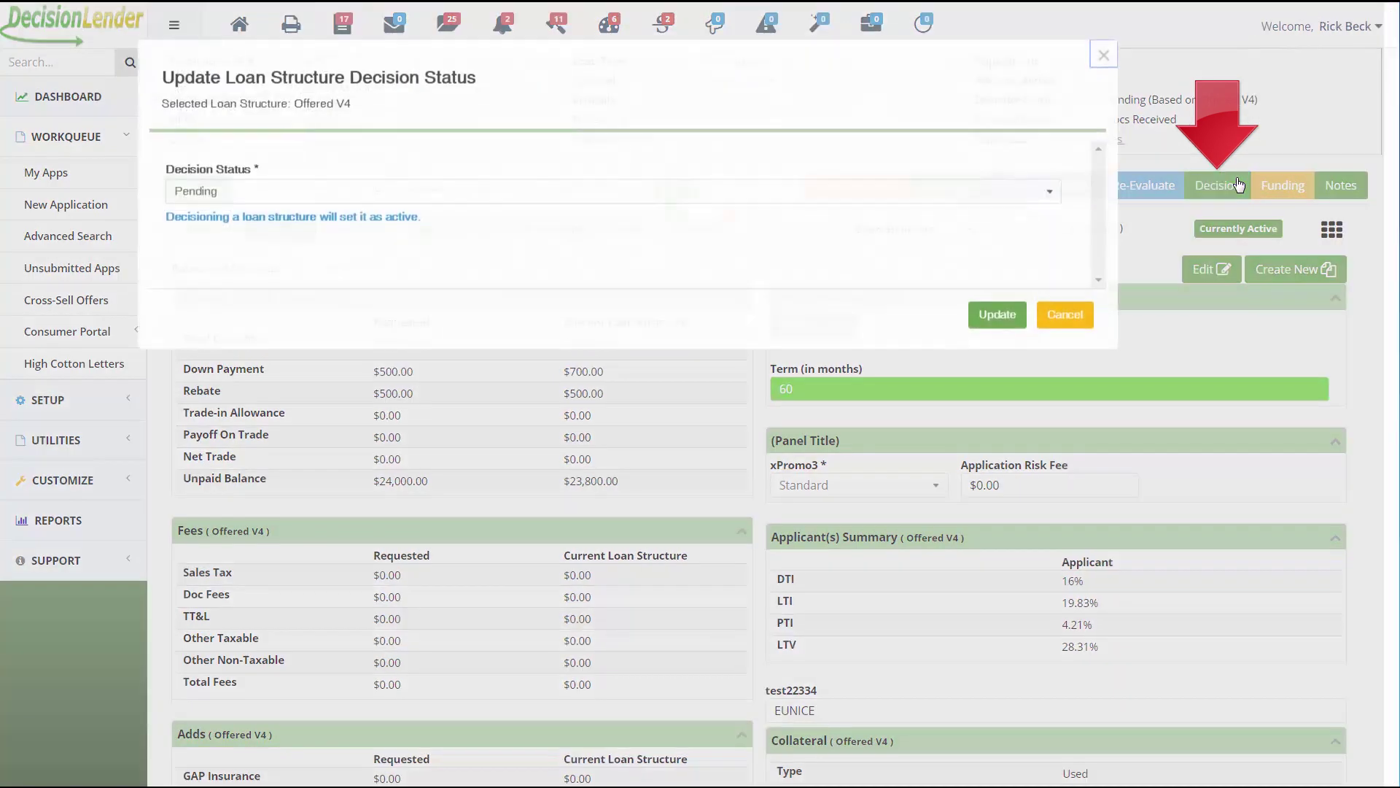
click(210, 194)
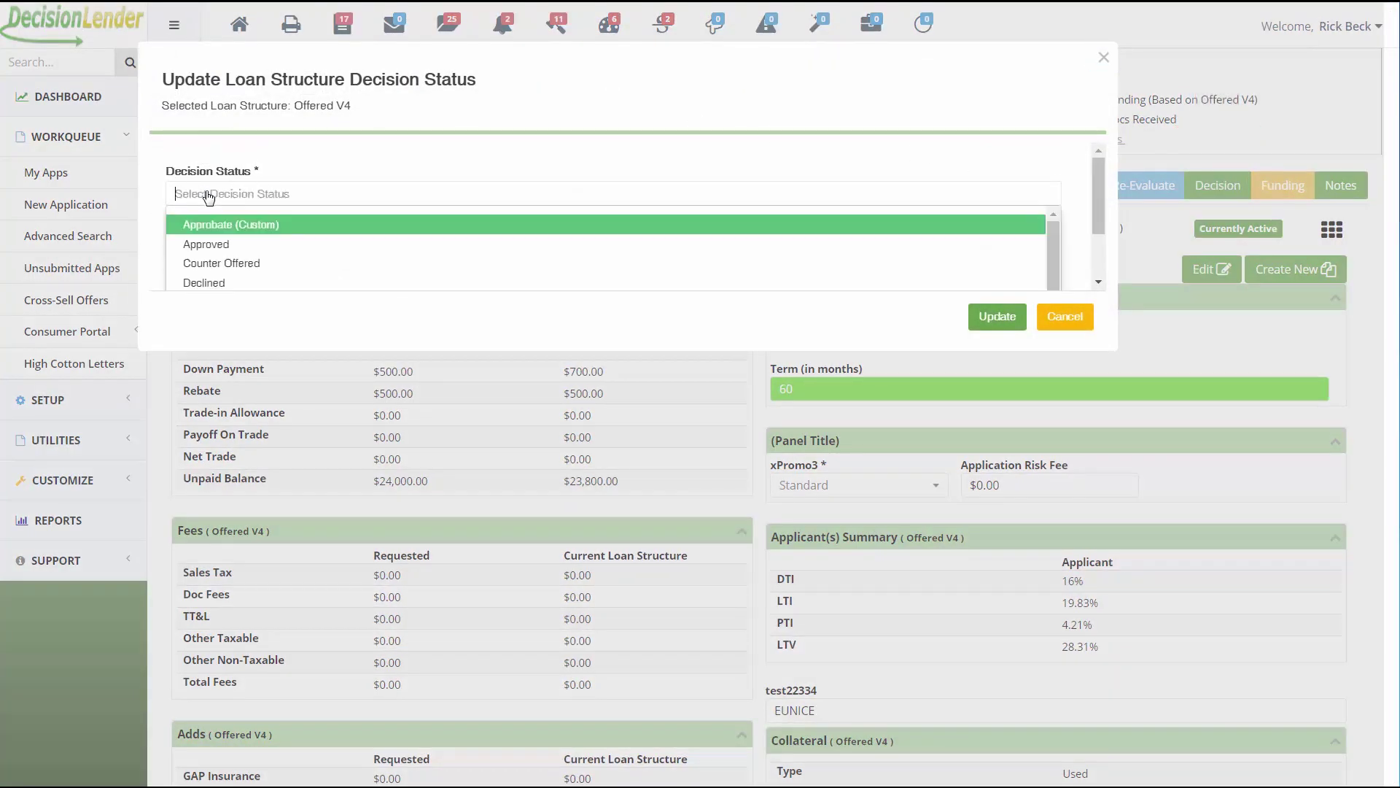
click(220, 248)
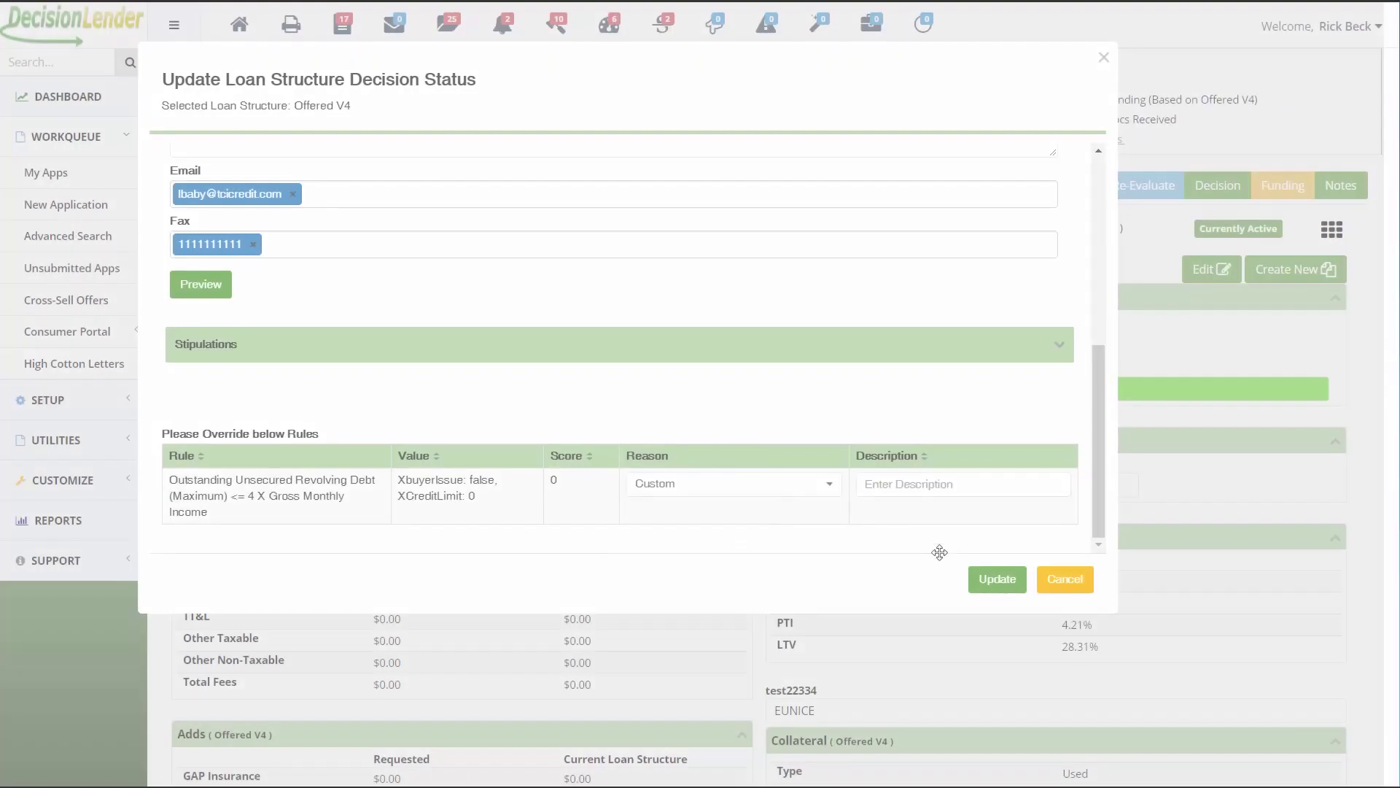
click(997, 583)
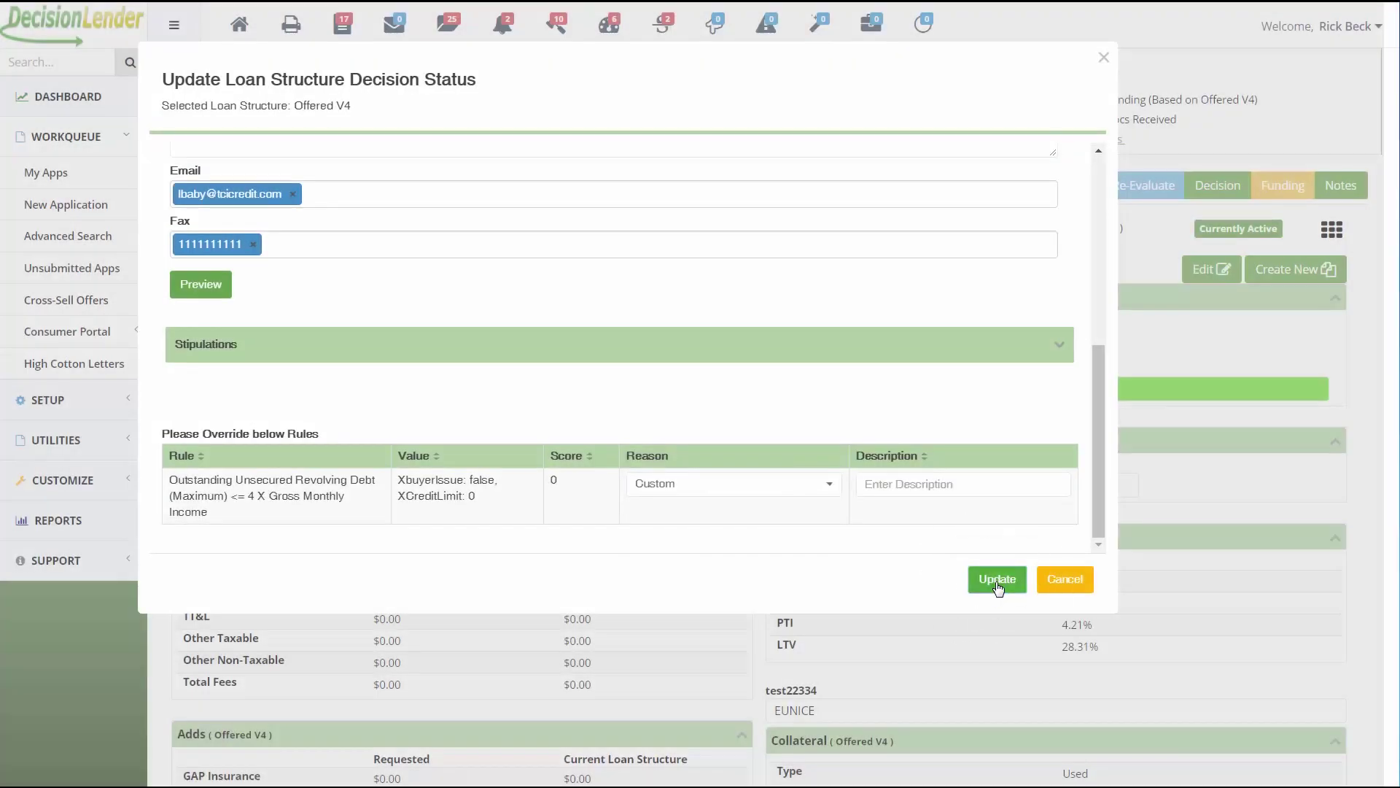